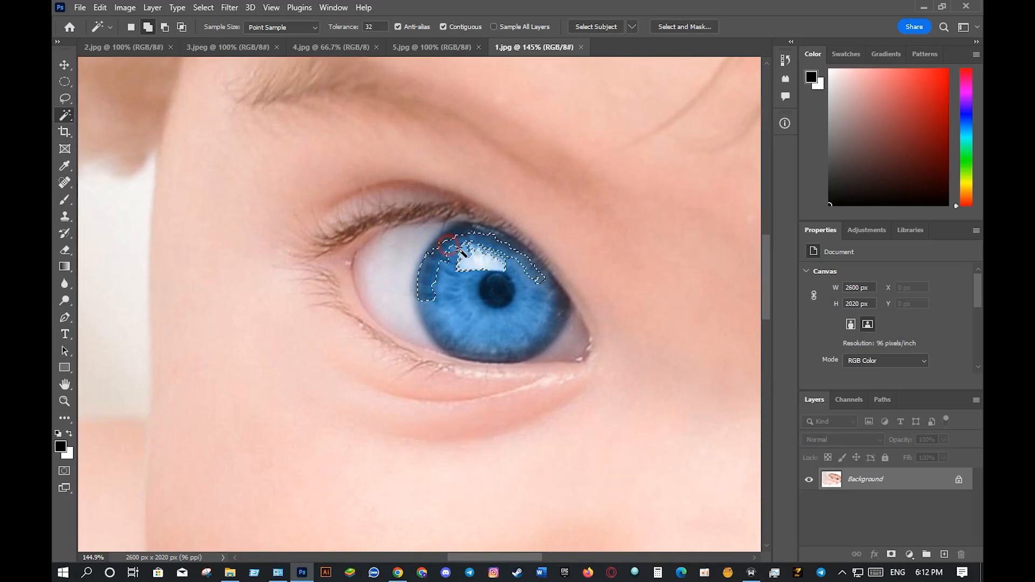
Step: Select the coloured irises of both eyes with the Magic Wand in add-to-selection mode, leaving out the pupils
click(452, 259)
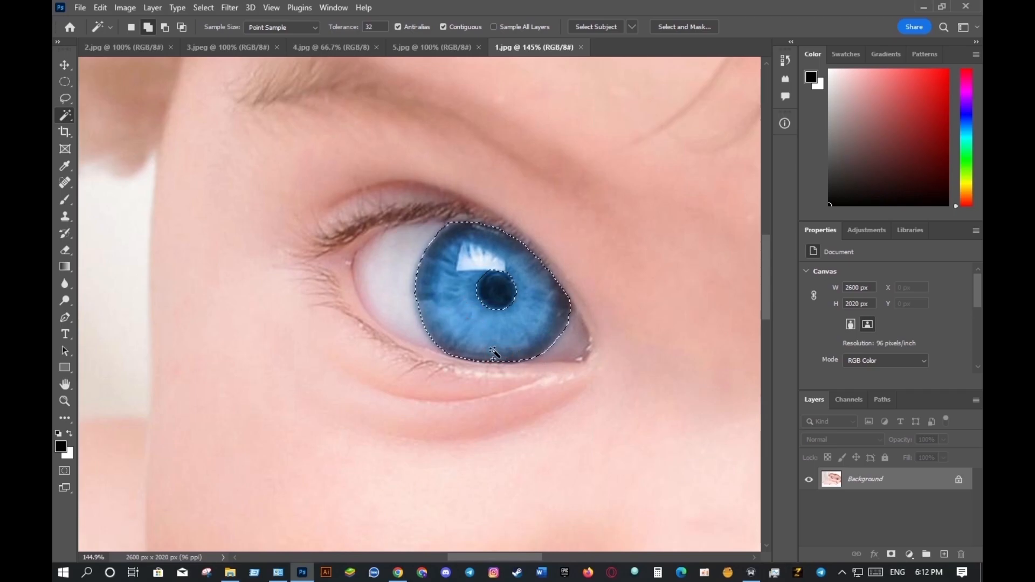
drag(572, 354, 330, 286)
drag(580, 335, 434, 337)
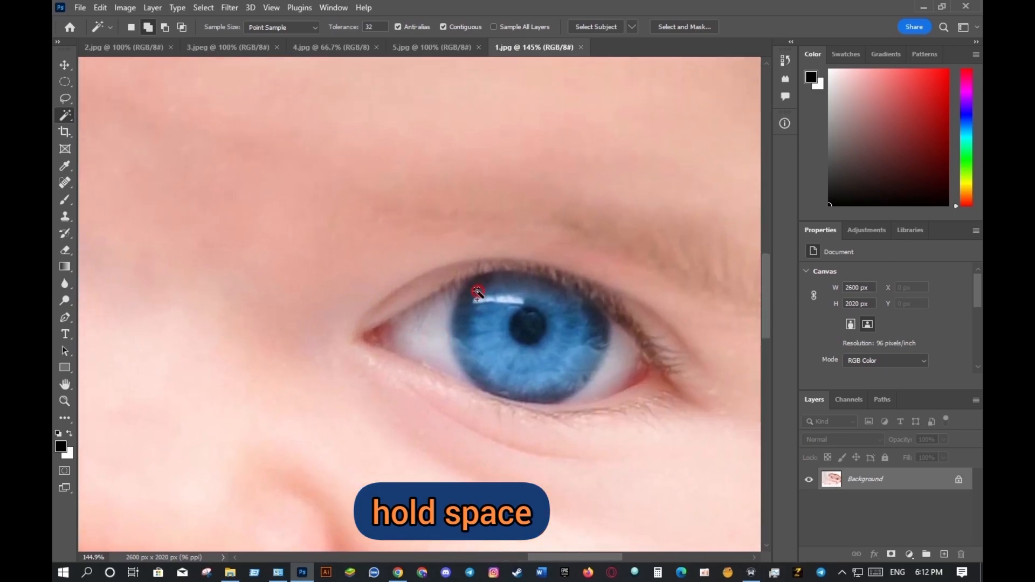
click(492, 338)
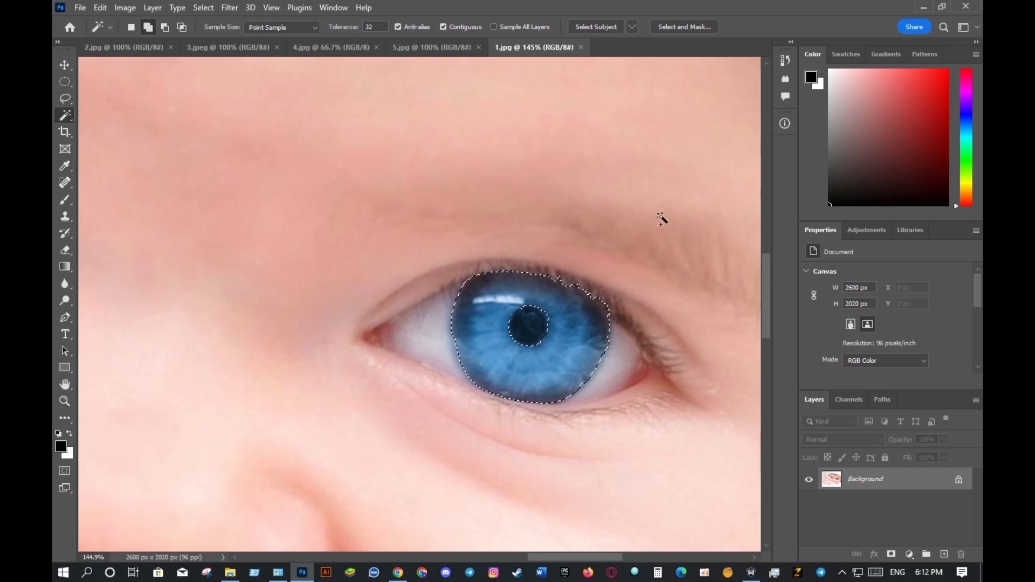
Step: Recolour the selected irises brown with Hue/Saturation, using hue -180, saturation +5 and lightness -22
click(127, 8)
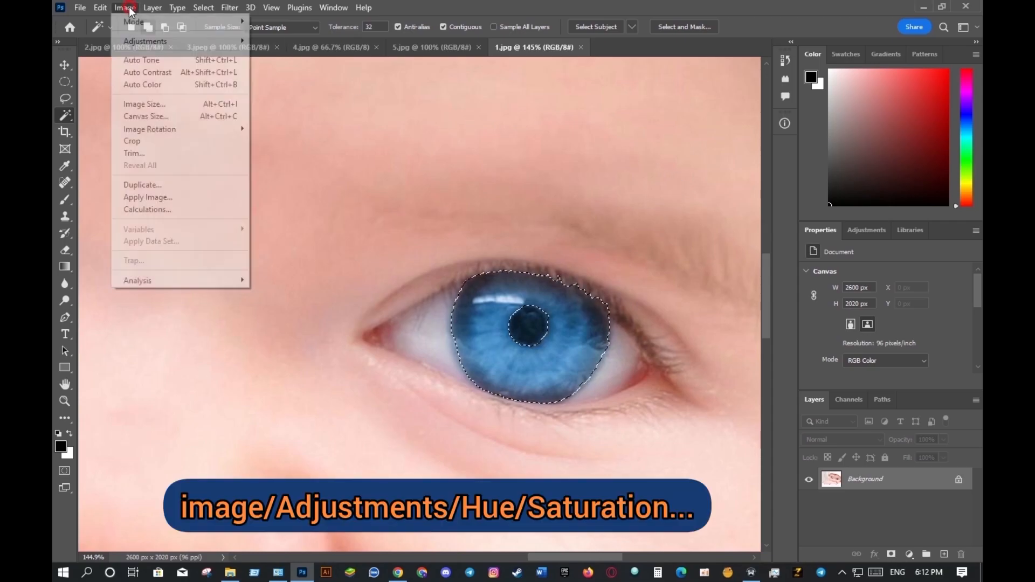
mouse_move(157, 46)
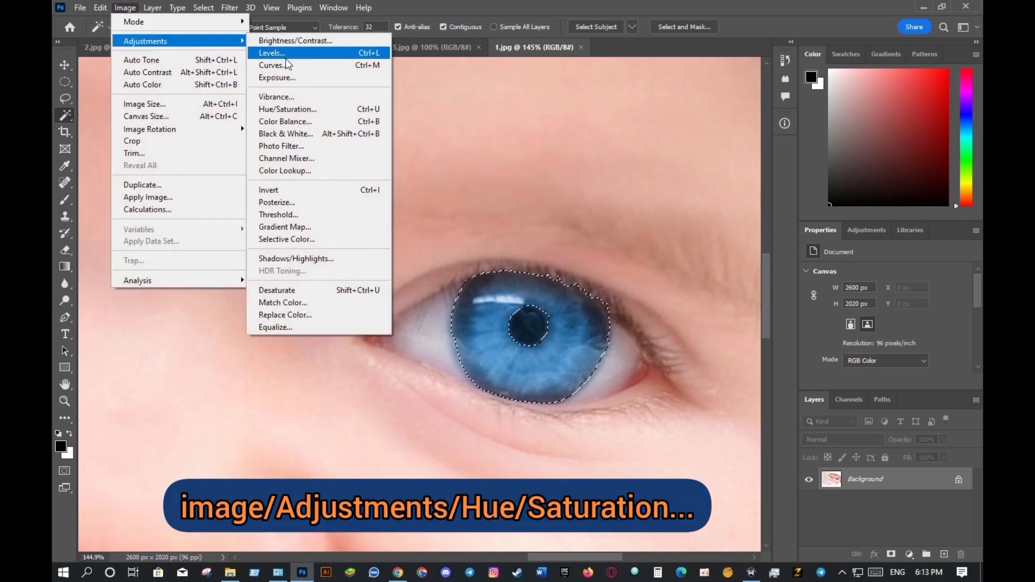
click(302, 109)
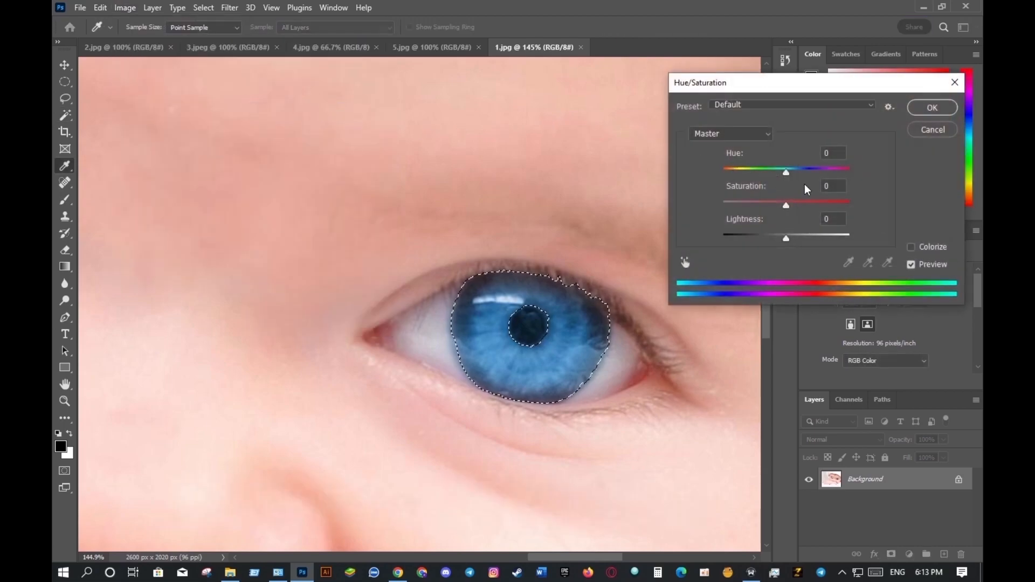
drag(784, 173, 722, 172)
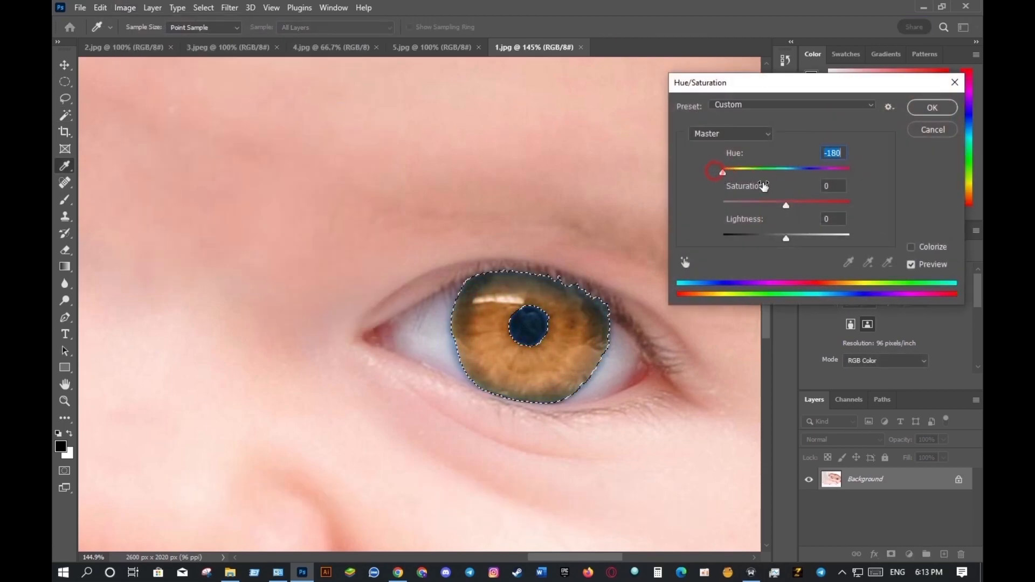
drag(788, 204, 771, 240)
click(919, 109)
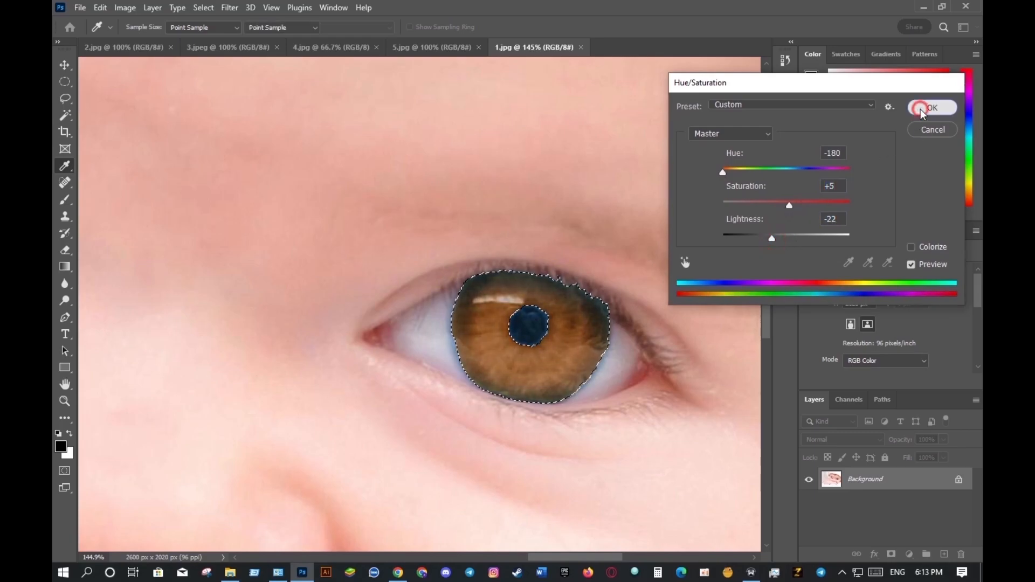
Step: Deselect the irises in 1.jpg and check the recoloured eyes
click(65, 82)
click(205, 114)
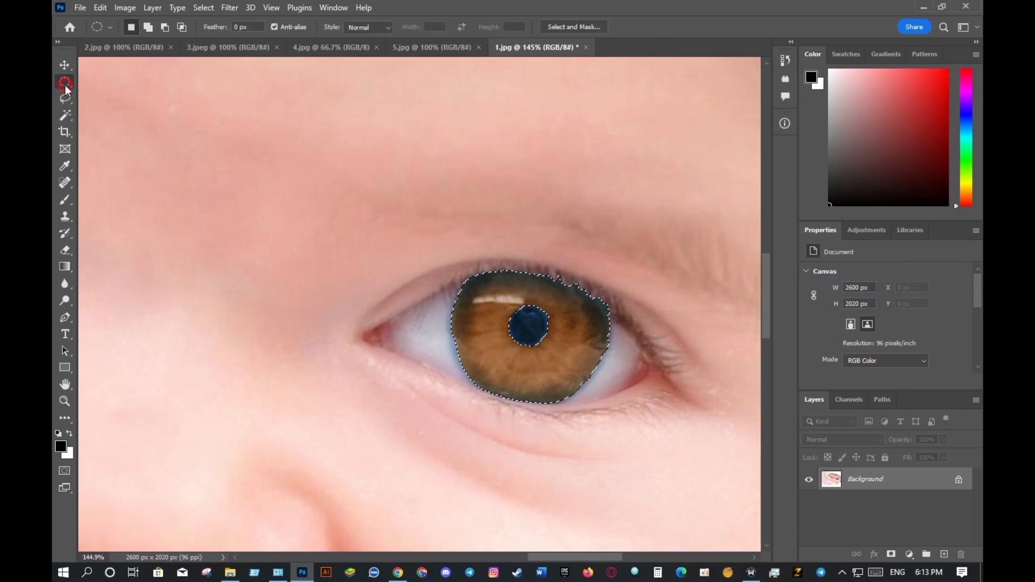
click(65, 65)
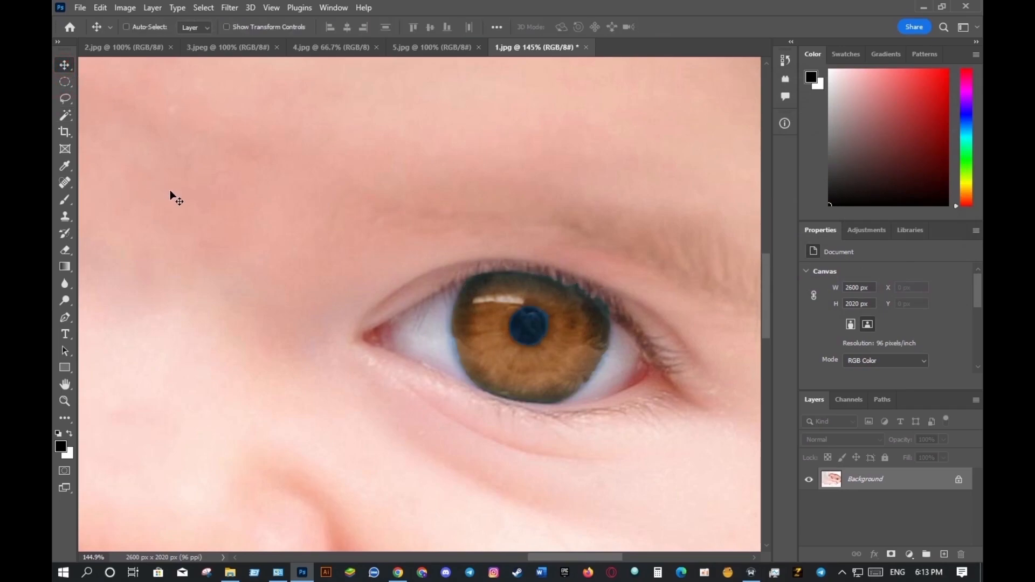
key(z)
drag(173, 190, 105, 197)
key(space)
drag(201, 209, 468, 263)
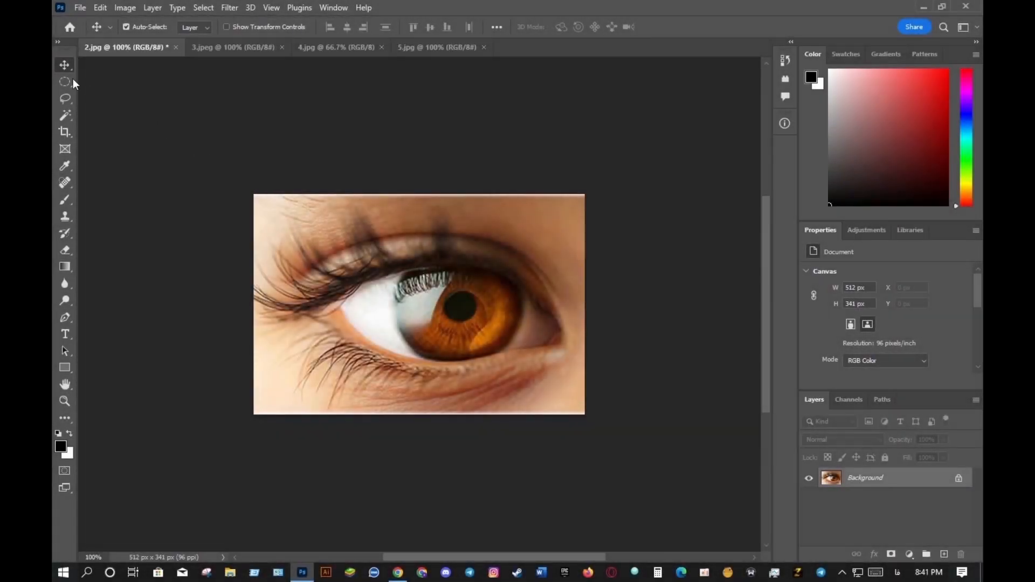
Step: Select the iris in 2.jpg with the Elliptical Marquee, intersecting it with a second ellipse to trim off the upper eyelid
key(m)
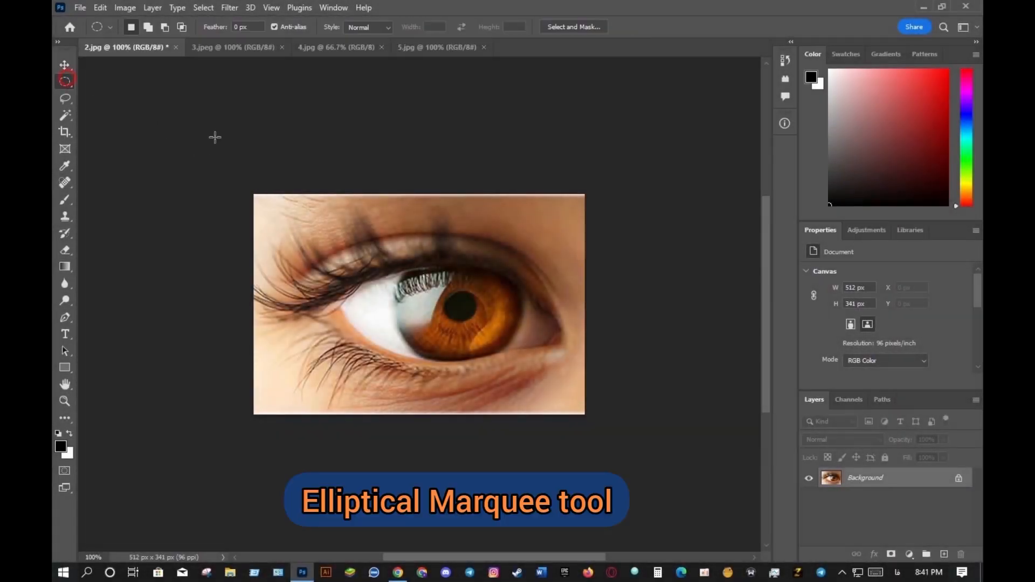
drag(400, 252, 526, 361)
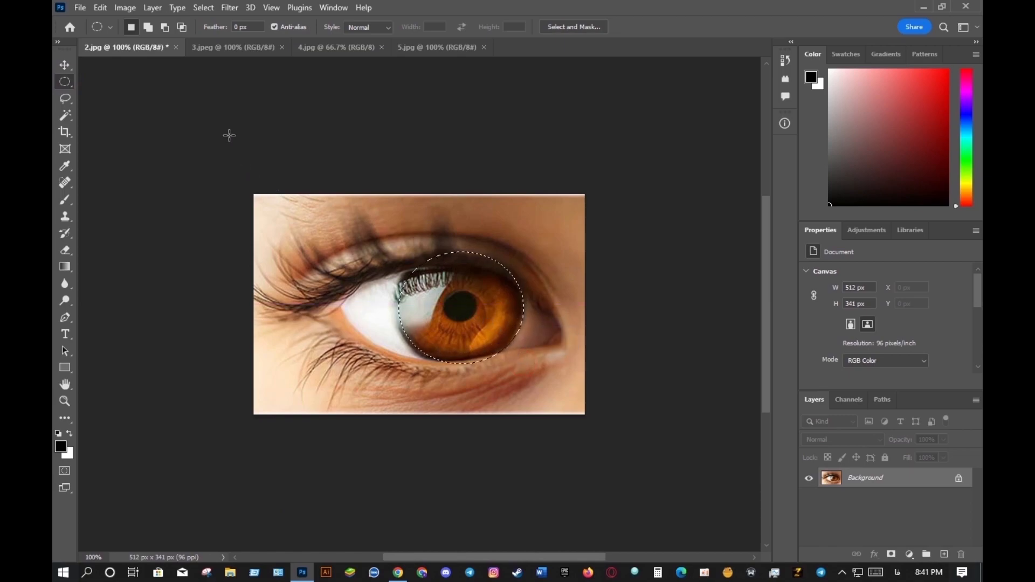
click(182, 27)
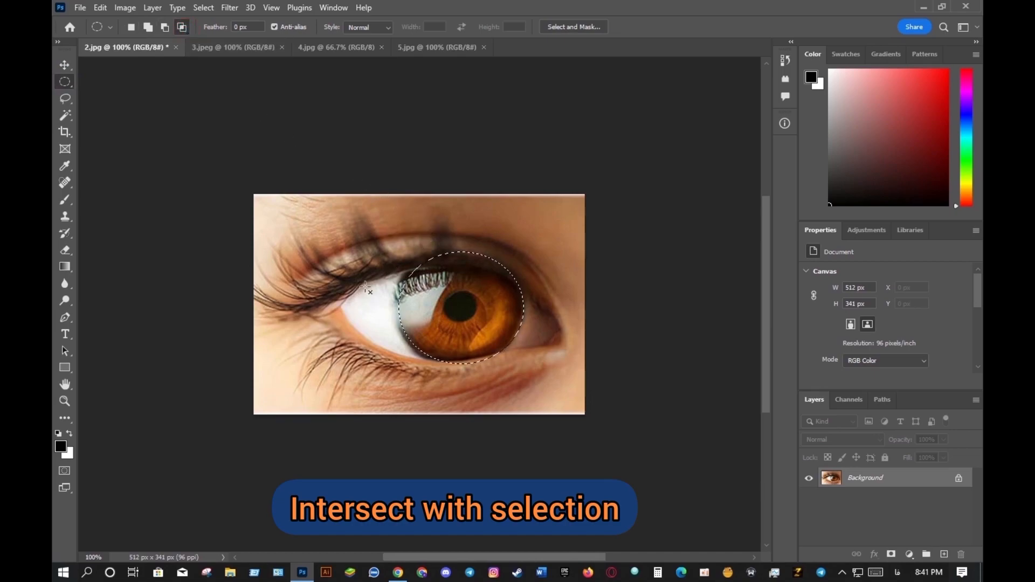
drag(388, 264, 471, 334)
drag(521, 373, 533, 383)
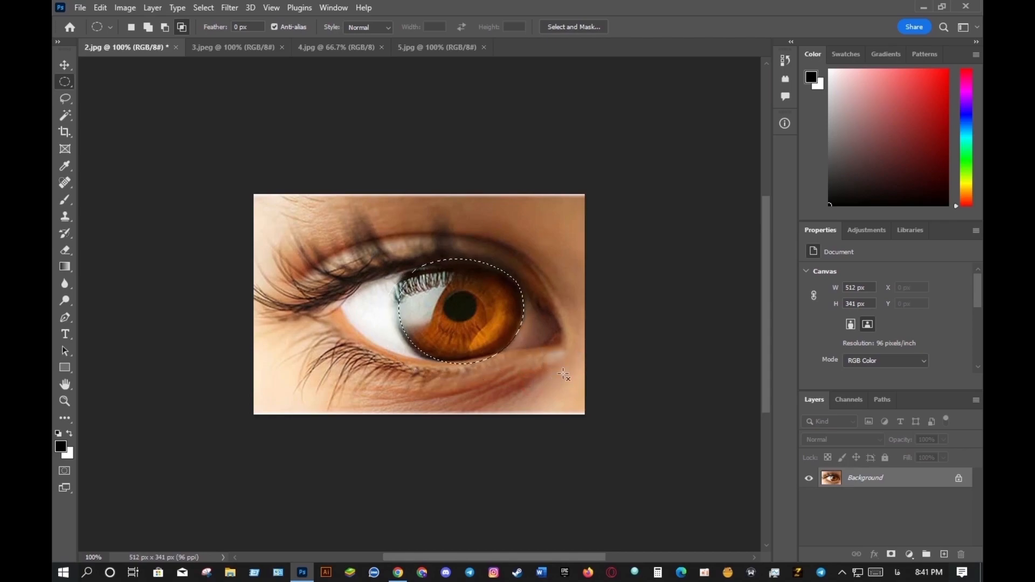
Step: Recolour the selected iris green with Hue/Saturation at hue +36, saturation -37 and lightness -28, and clear the selection
click(125, 7)
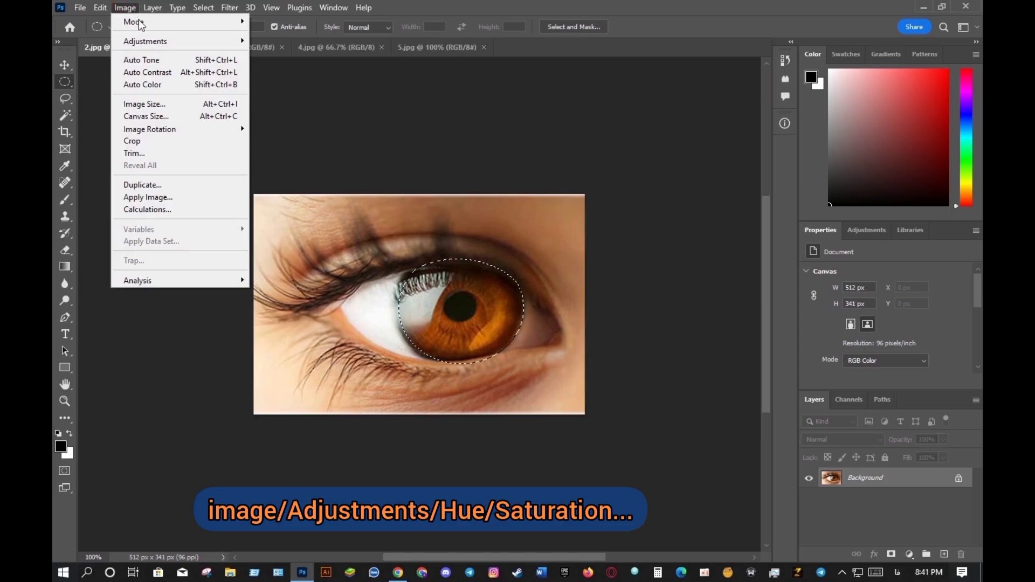
mouse_move(152, 42)
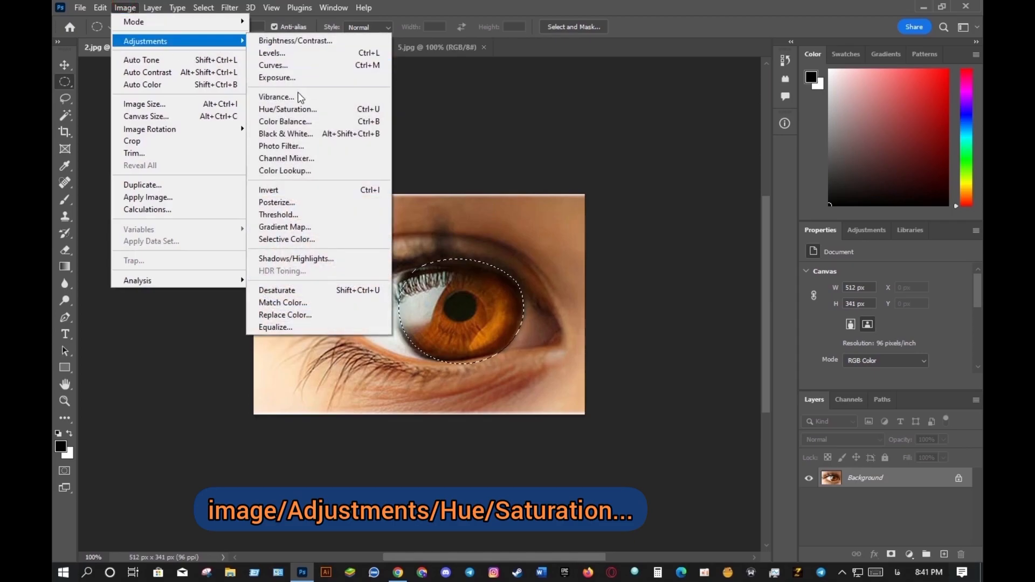
click(300, 106)
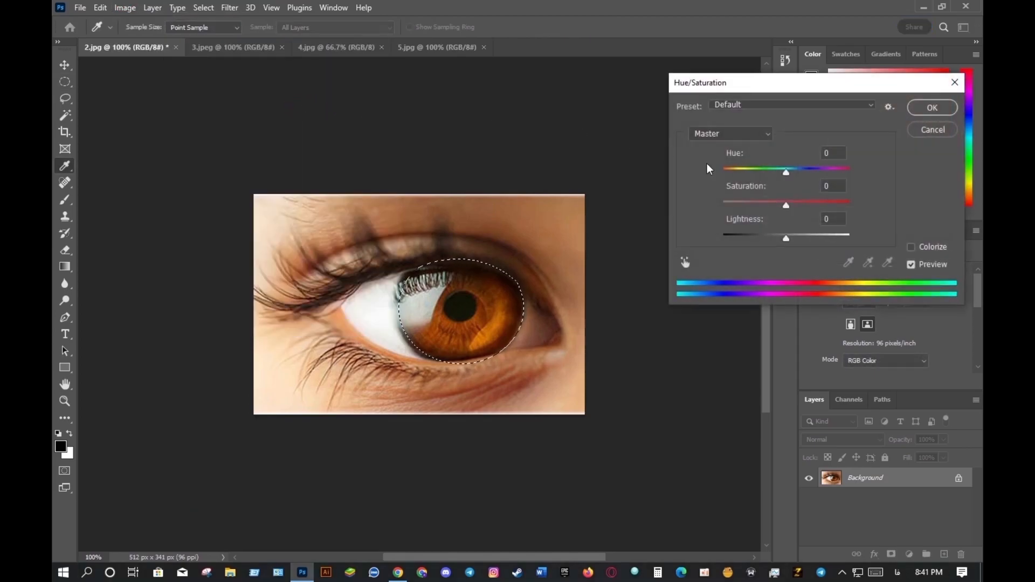
drag(787, 173, 810, 173)
drag(785, 205, 769, 239)
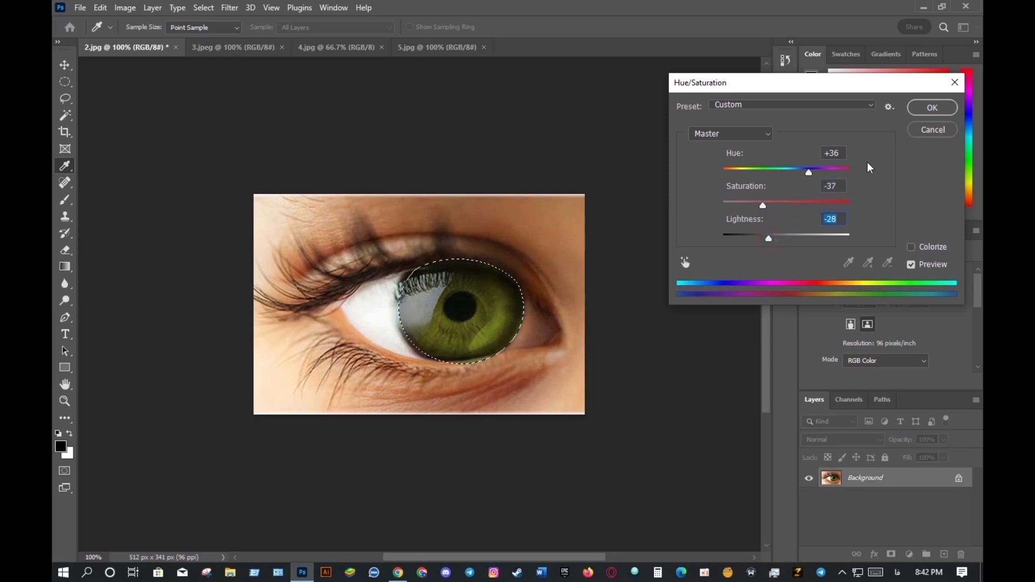
click(922, 110)
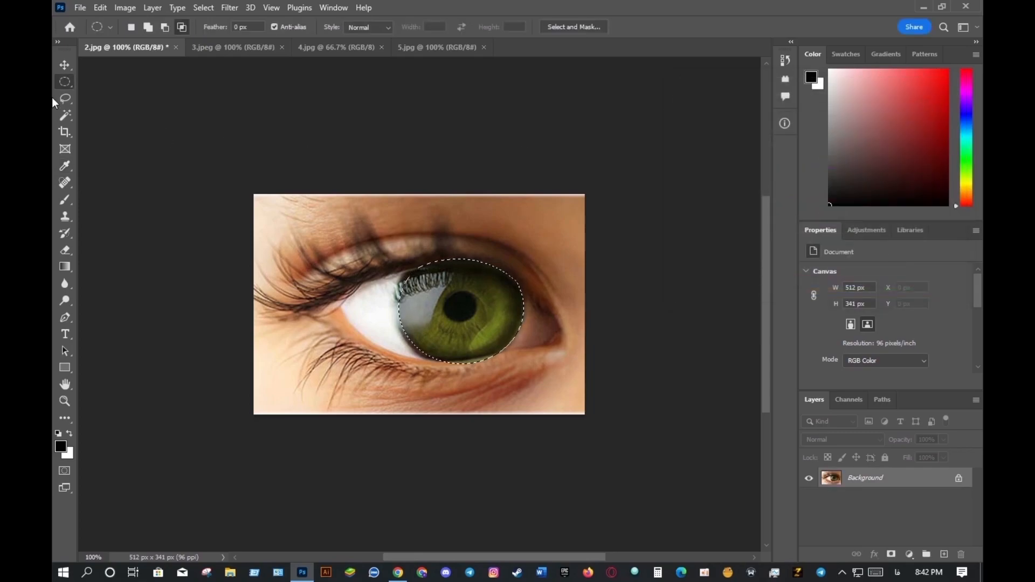
click(291, 208)
click(64, 63)
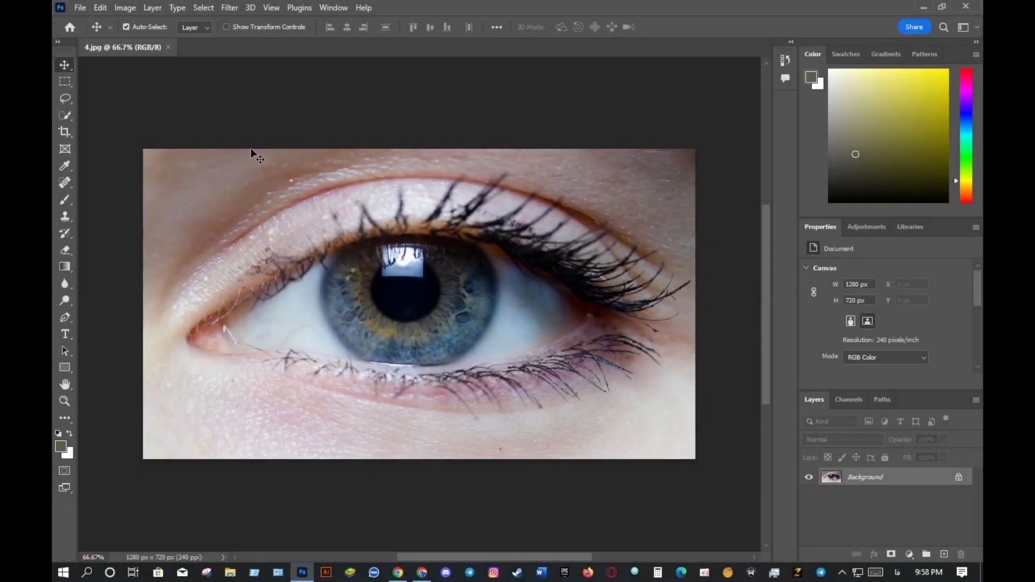
Step: Select the iris's golden tones in 4.jpg using Color Range with Localized Color Clusters, fuzziness 115 and a range below 100%
click(204, 7)
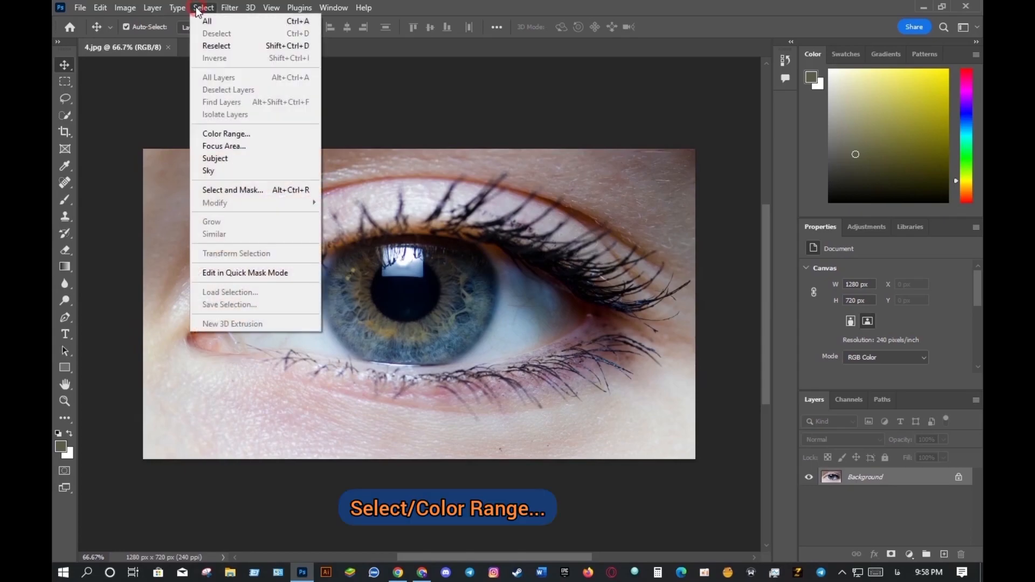
click(239, 133)
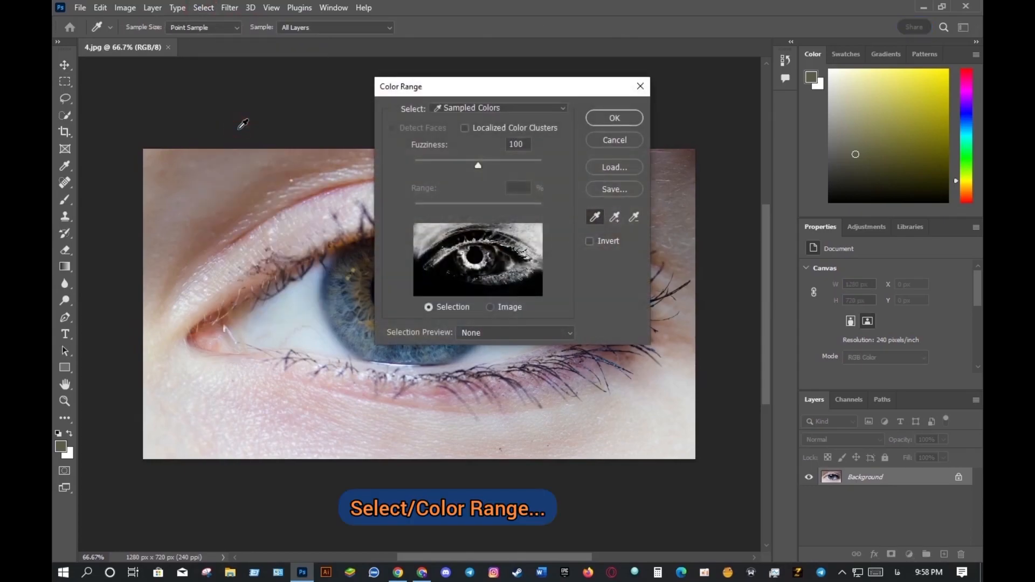
click(465, 128)
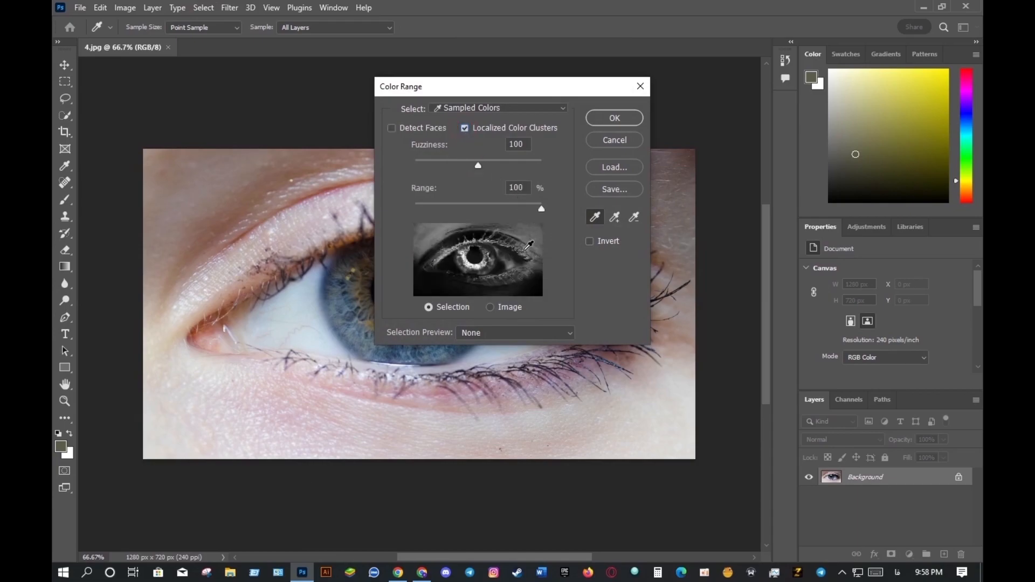
click(490, 307)
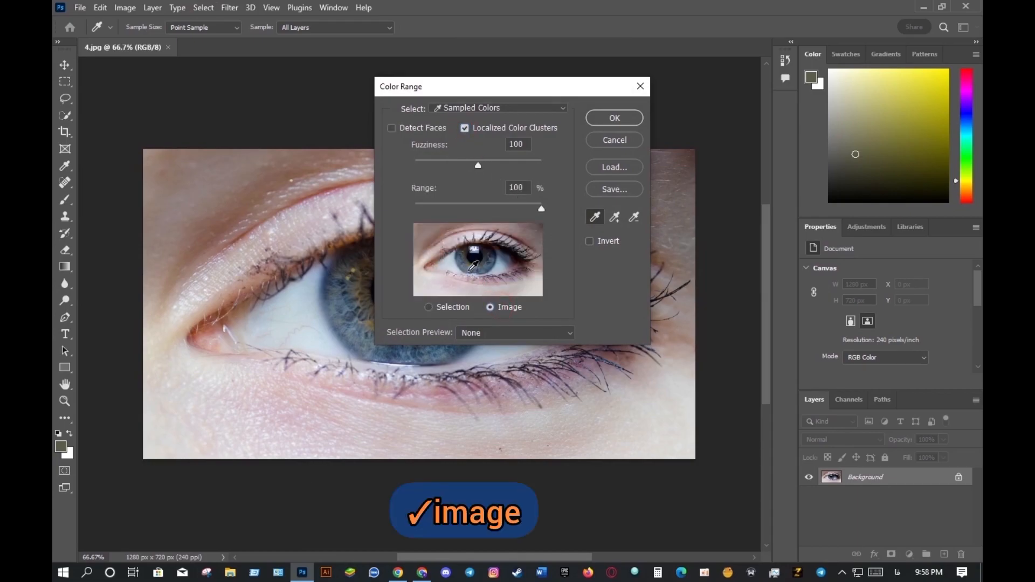
click(474, 263)
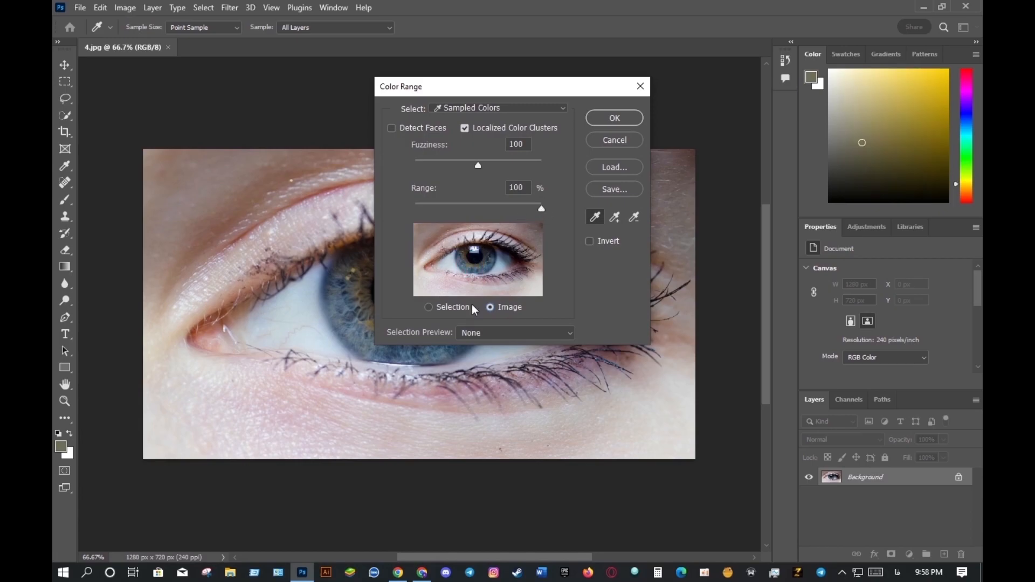
click(430, 308)
drag(477, 167, 488, 167)
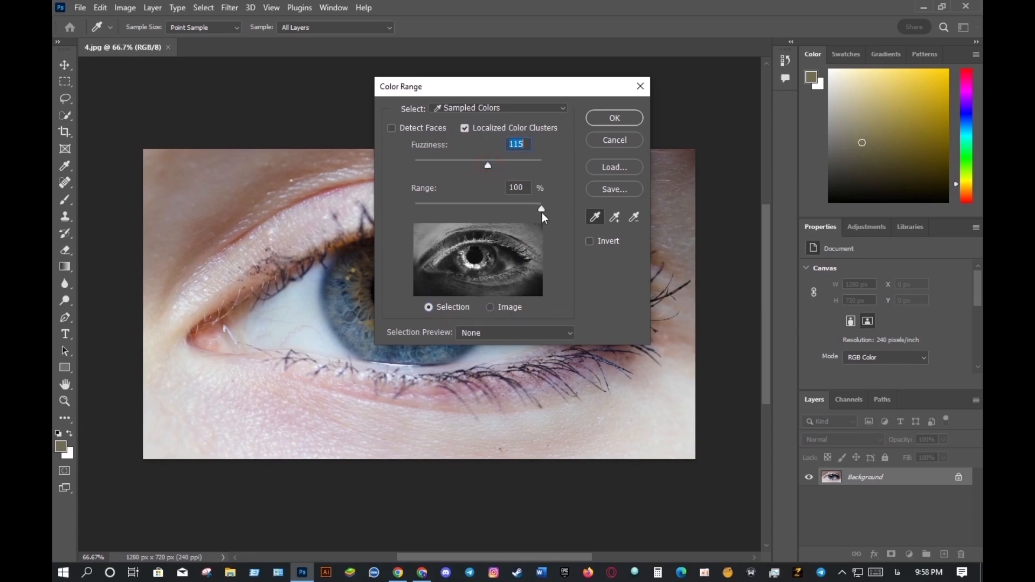
drag(539, 206, 502, 207)
click(612, 119)
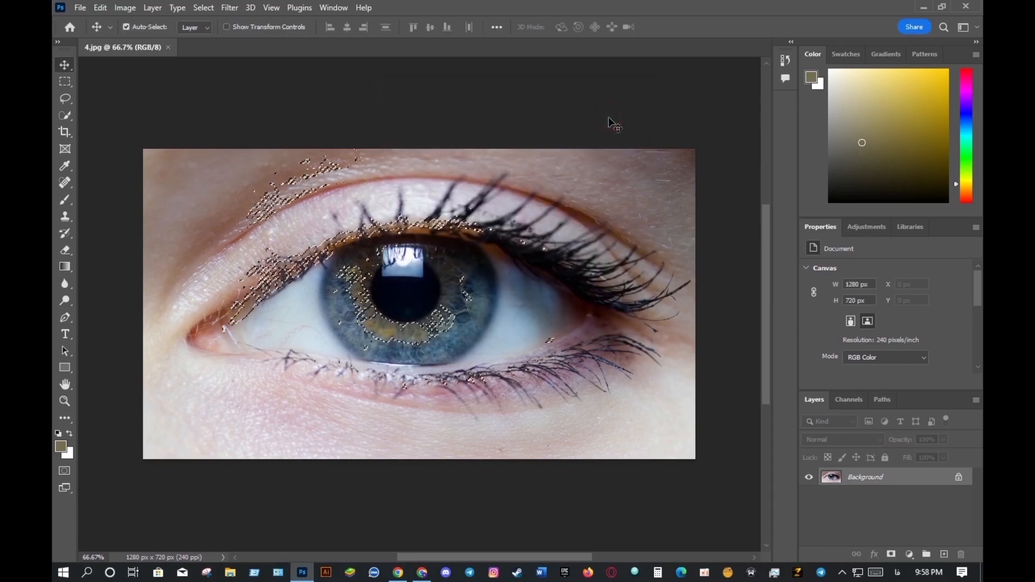
Step: Subtract the stray eyelid, lash and skin areas from the selection with the Lasso tool, keeping only the iris areas
click(65, 98)
click(164, 27)
mouse_move(380, 173)
mouse_down()
mouse_move(324, 224)
mouse_move(226, 124)
mouse_move(365, 194)
mouse_move(352, 249)
mouse_up()
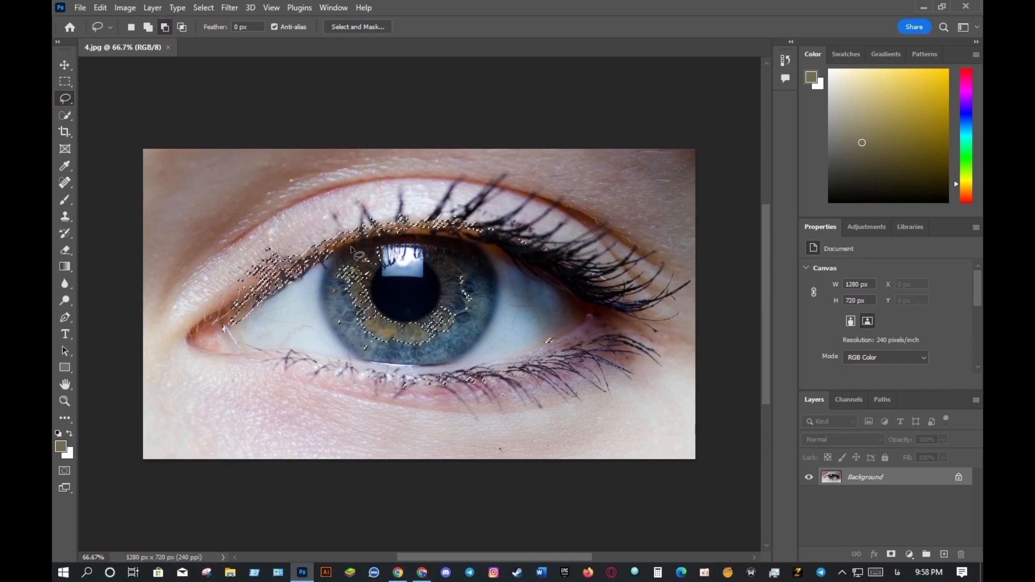
mouse_move(342, 181)
mouse_down()
mouse_move(310, 300)
mouse_move(265, 344)
mouse_move(175, 295)
mouse_move(256, 183)
mouse_move(312, 177)
mouse_move(342, 186)
mouse_up()
mouse_move(476, 239)
mouse_down()
mouse_move(399, 228)
mouse_move(315, 259)
mouse_move(284, 239)
mouse_move(381, 203)
mouse_move(479, 208)
mouse_move(501, 245)
mouse_up()
mouse_move(415, 231)
mouse_down()
mouse_move(302, 254)
mouse_move(410, 219)
mouse_move(426, 233)
mouse_up()
mouse_move(555, 238)
mouse_down()
mouse_move(551, 264)
mouse_move(552, 238)
mouse_up()
mouse_move(567, 332)
mouse_down()
mouse_move(526, 393)
mouse_move(407, 410)
mouse_move(309, 393)
mouse_move(269, 350)
mouse_move(272, 336)
mouse_move(290, 334)
mouse_move(373, 359)
mouse_move(486, 353)
mouse_move(564, 327)
mouse_move(562, 350)
mouse_up()
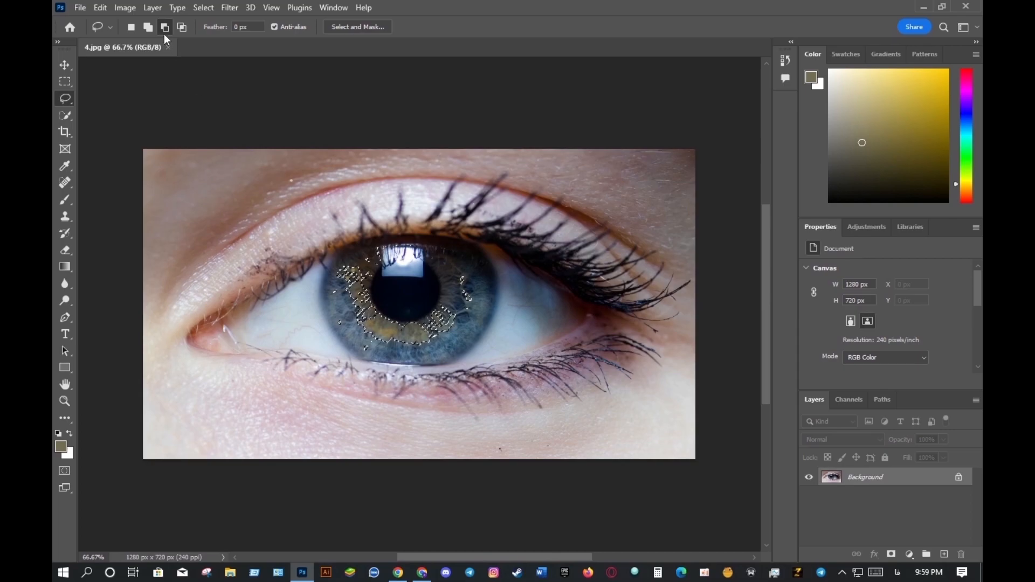
Step: Recolour the selected golden iris areas to a blue-grey tone with Hue/Saturation
click(125, 8)
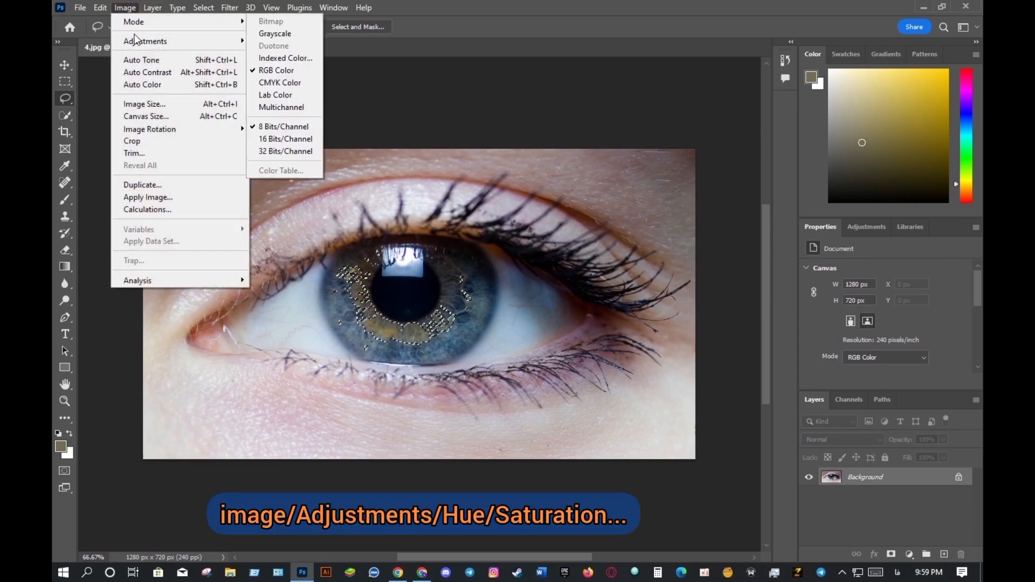
mouse_move(134, 36)
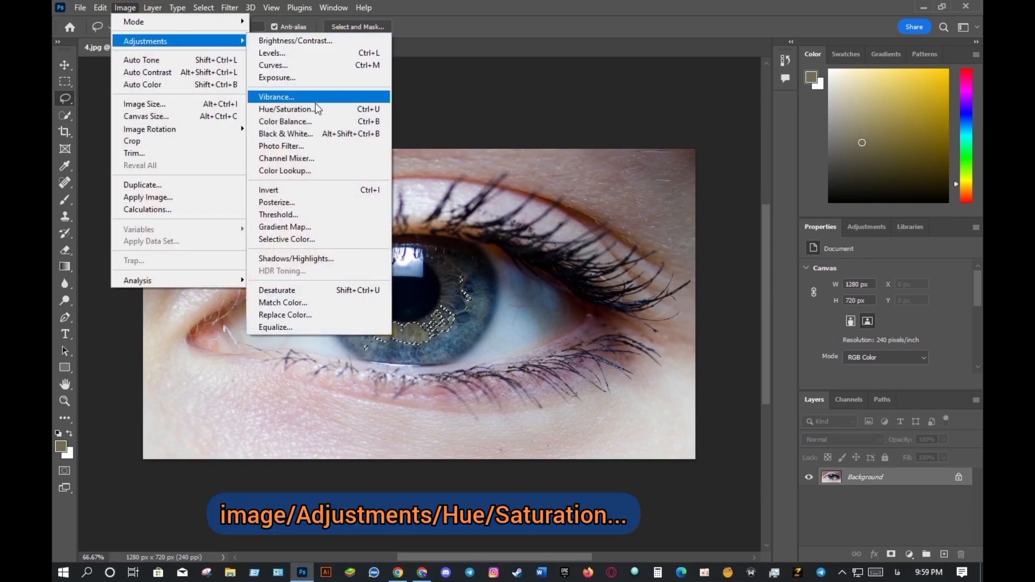
click(317, 109)
drag(668, 200, 729, 202)
drag(668, 233, 658, 265)
click(812, 134)
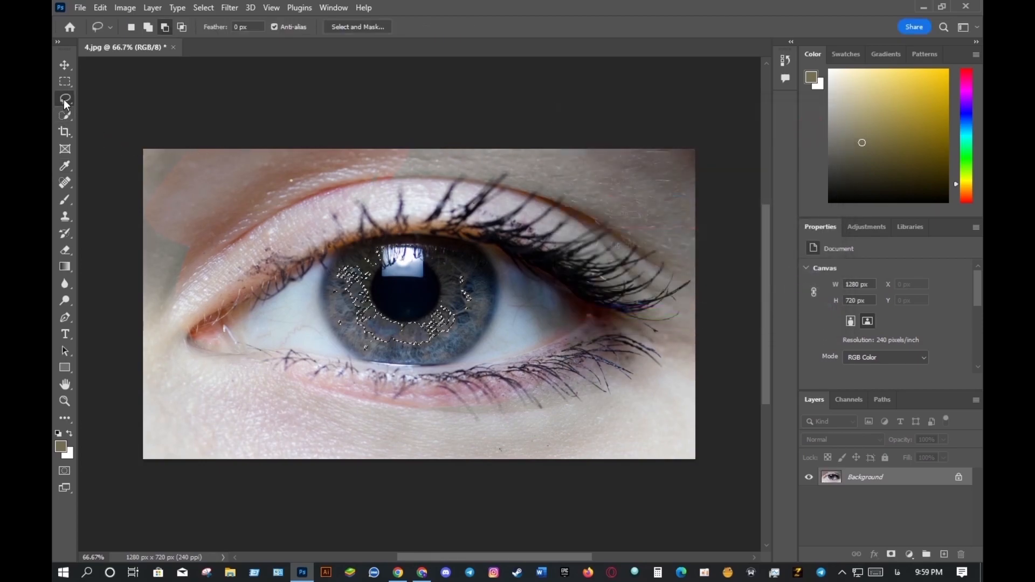
Step: Set the Lasso tool to new-selection mode and clear the iris selection in 4.jpg
click(232, 201)
click(131, 27)
click(241, 183)
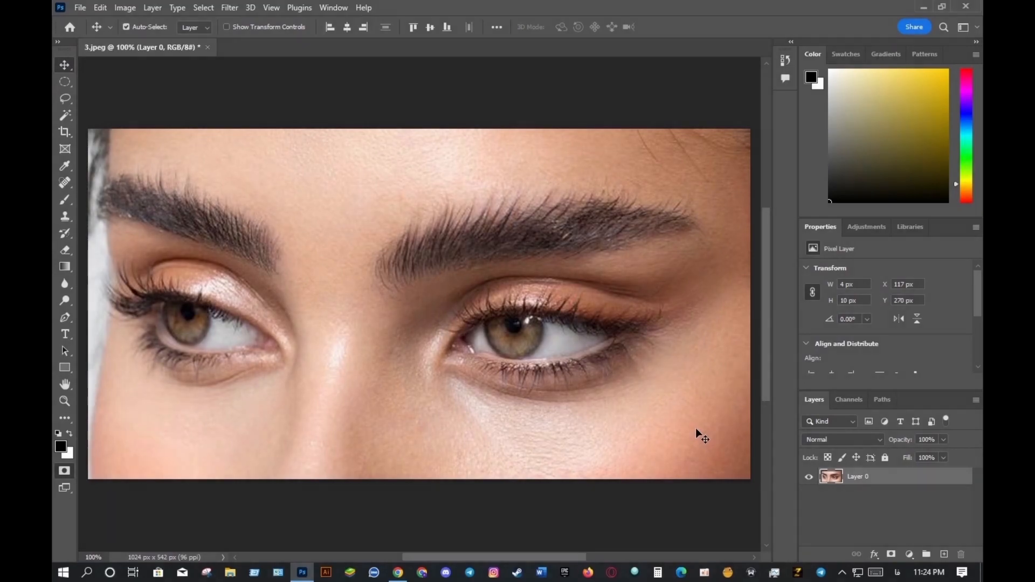
Step: Select both irises in 3.jpeg by outlining them with the Lasso tool, adding the second iris to the selection
key(l)
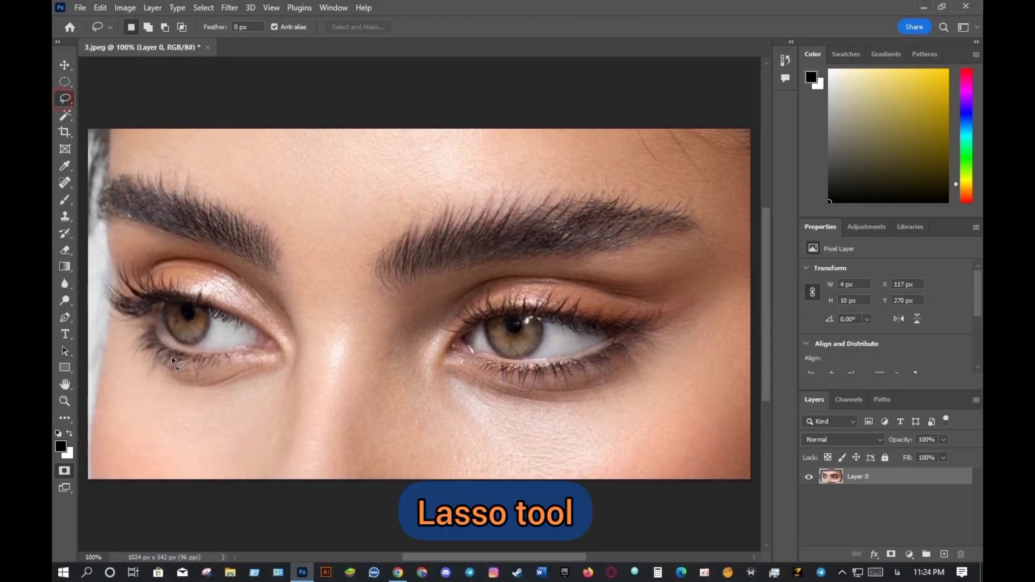
mouse_move(165, 305)
mouse_down()
mouse_move(182, 343)
mouse_move(201, 345)
mouse_move(212, 314)
mouse_move(167, 302)
mouse_up()
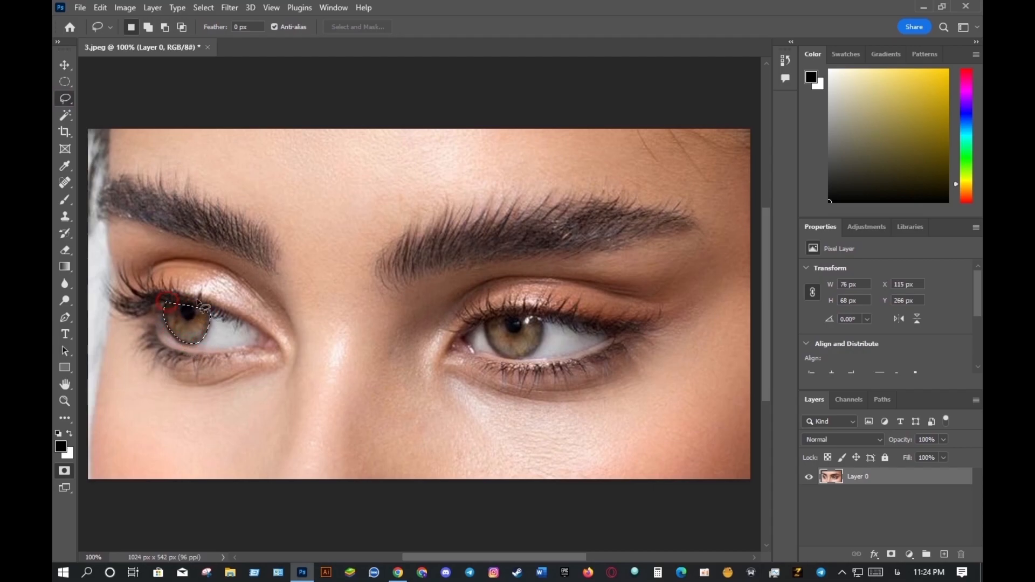
click(148, 27)
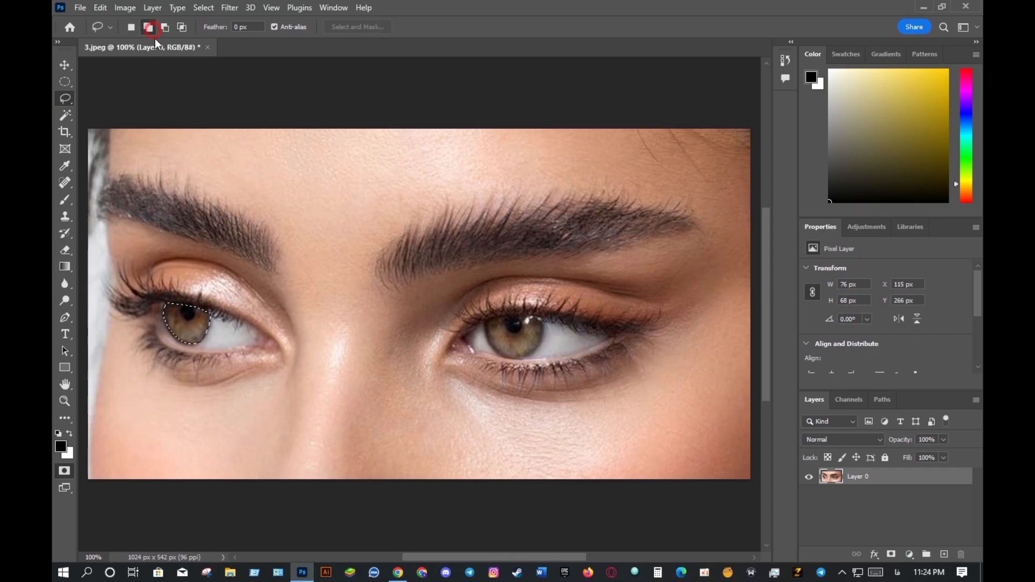
mouse_move(484, 321)
mouse_down()
mouse_move(497, 352)
mouse_move(531, 356)
mouse_up()
drag(538, 345, 542, 336)
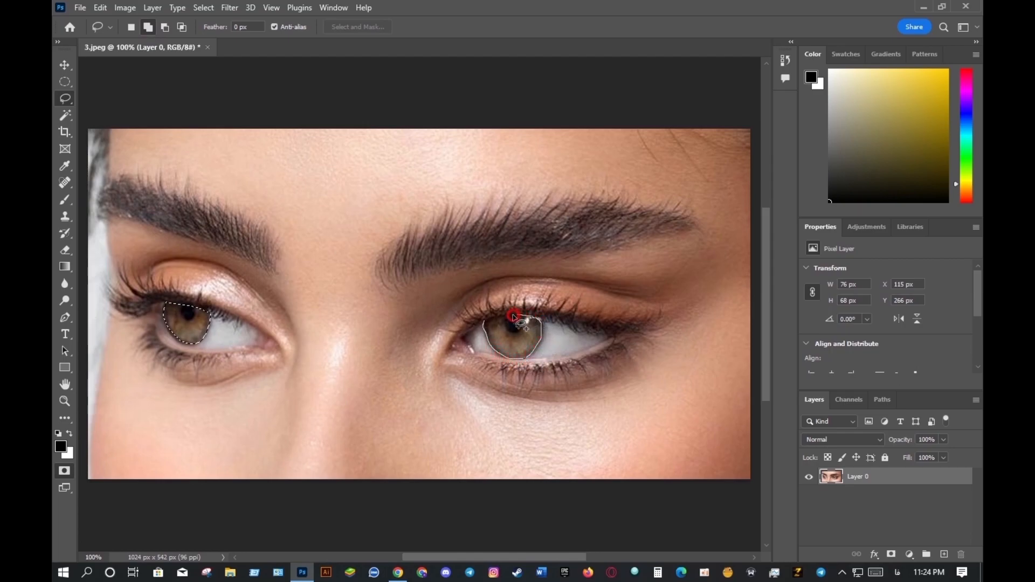
drag(483, 322, 483, 322)
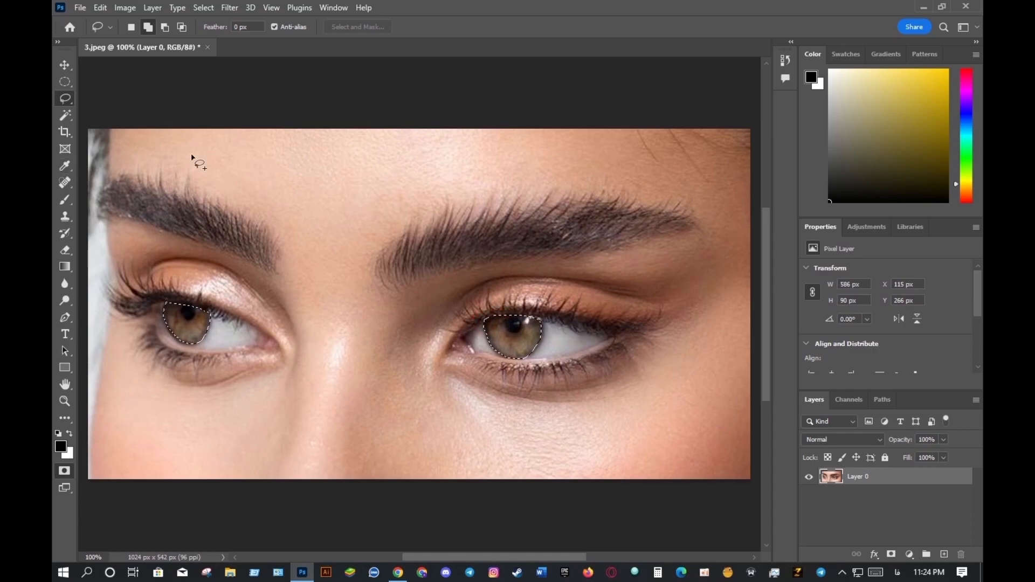
Step: Recolour the selected irises green with Hue/Saturation, using hue about +30, saturation about -10 and a reduced lightness
click(125, 7)
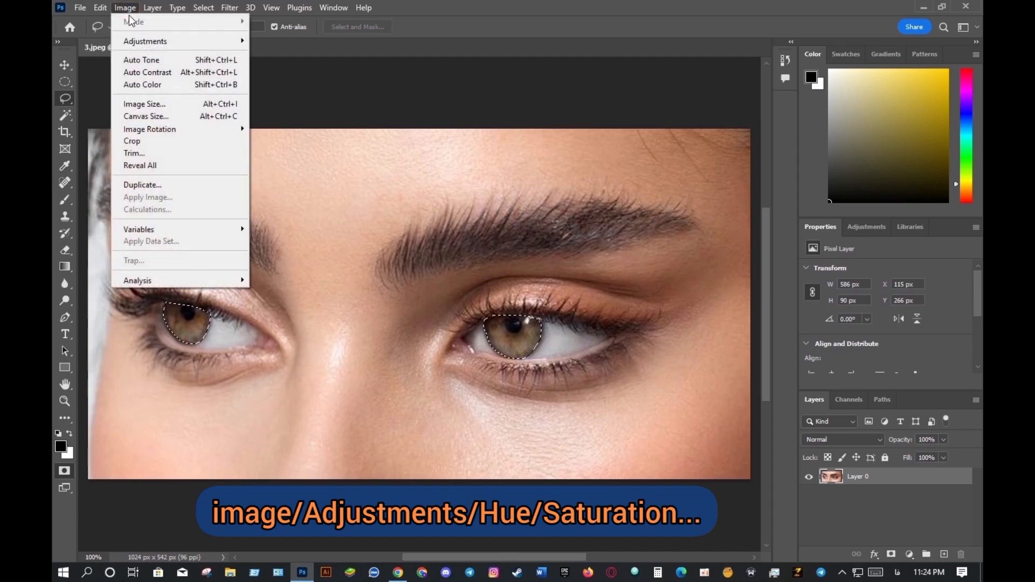
mouse_move(154, 41)
click(295, 109)
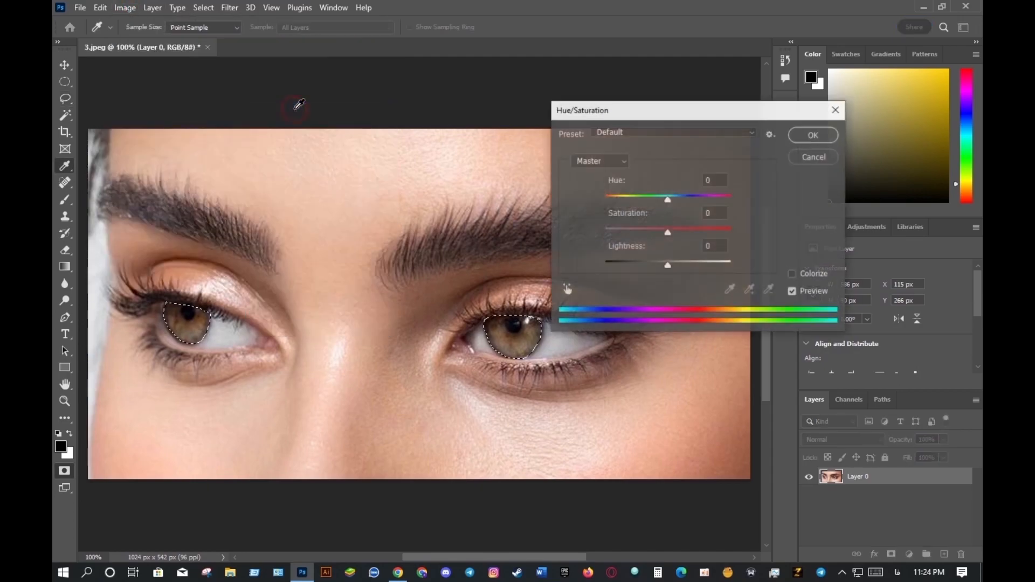
drag(669, 202, 662, 265)
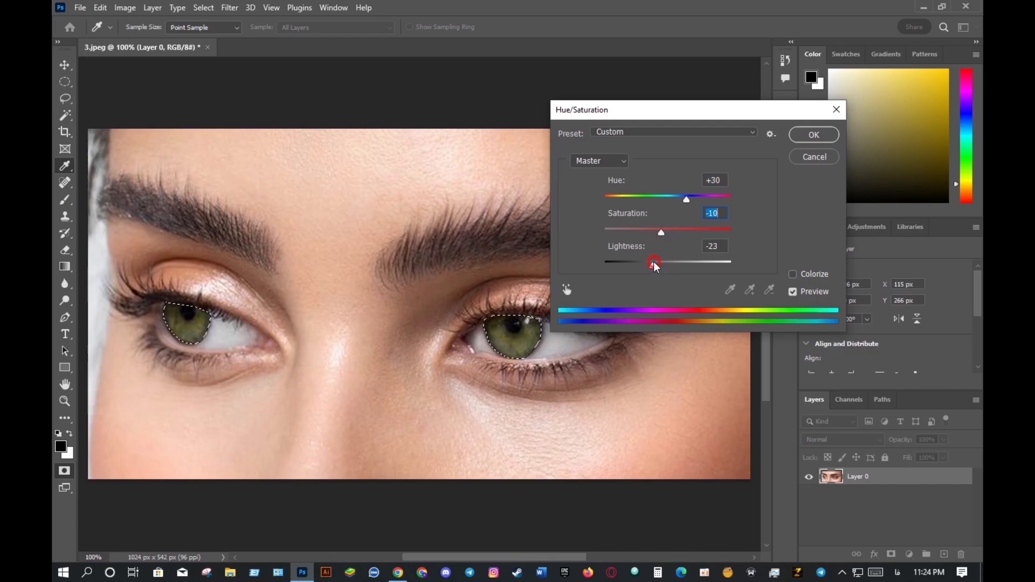
drag(652, 265, 656, 268)
click(803, 136)
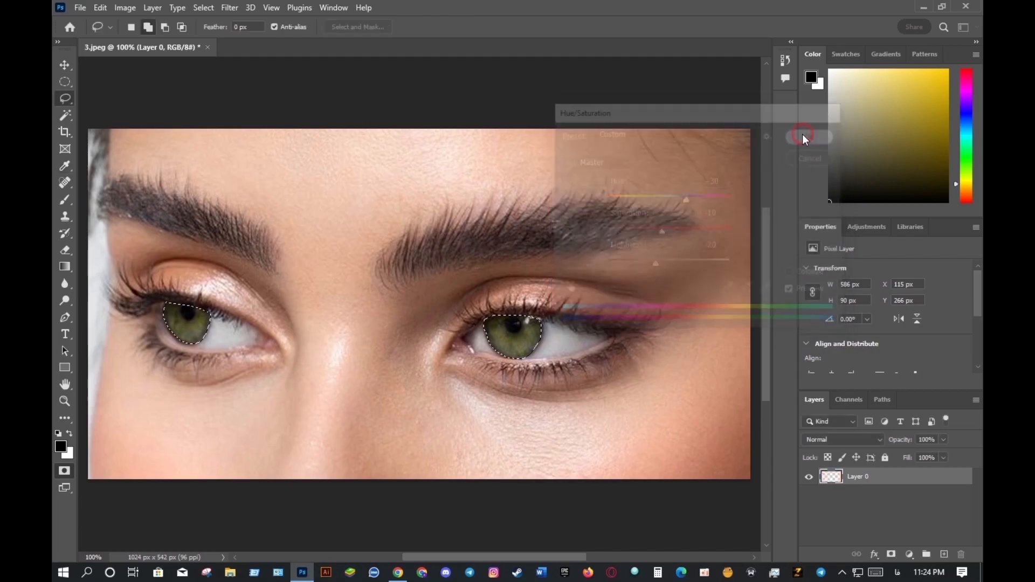
Step: Set the Lasso tool to new-selection mode, clear the iris selection in 3.jpeg and return to the Move tool
key(l)
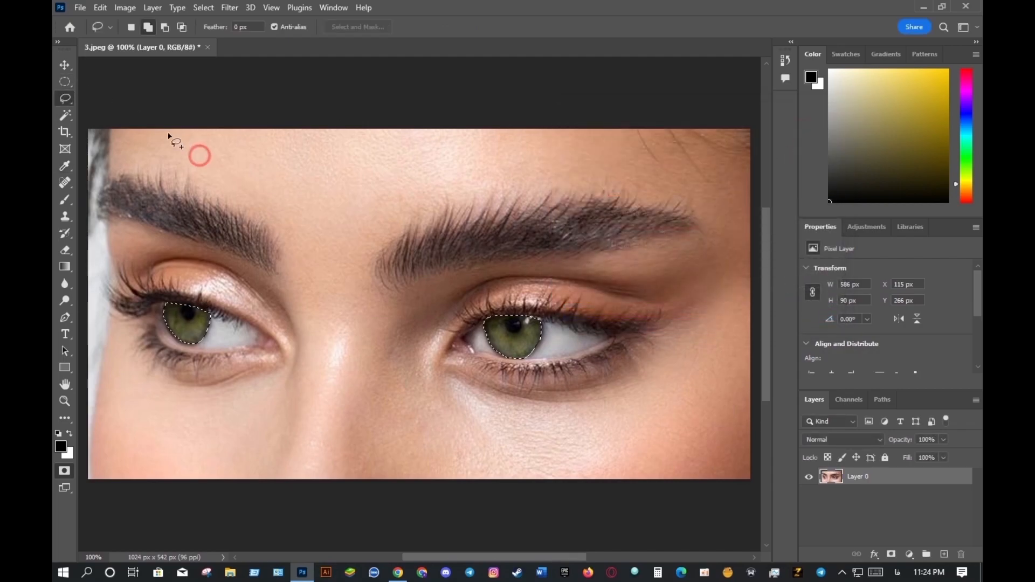
click(131, 27)
click(164, 147)
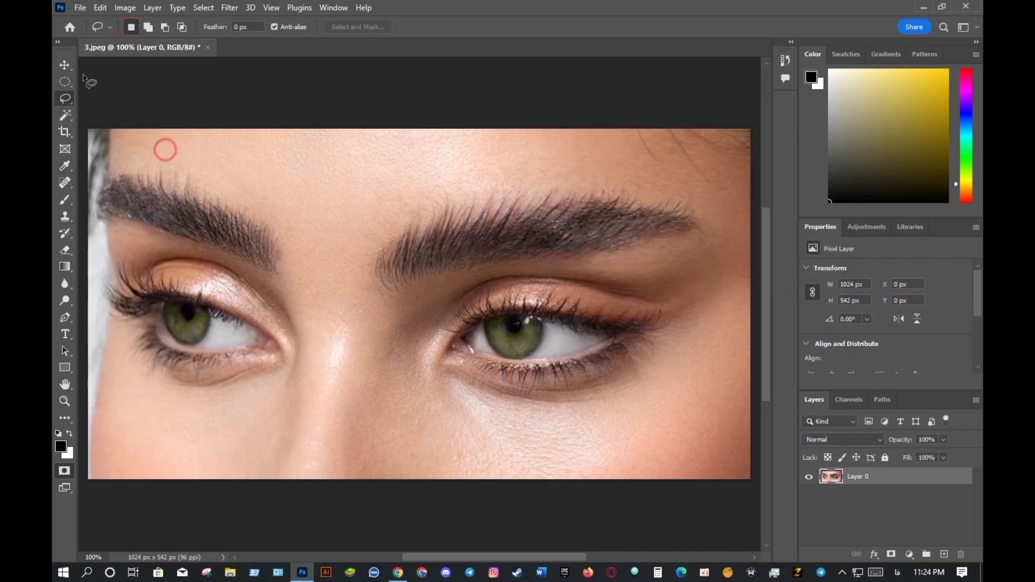
click(63, 65)
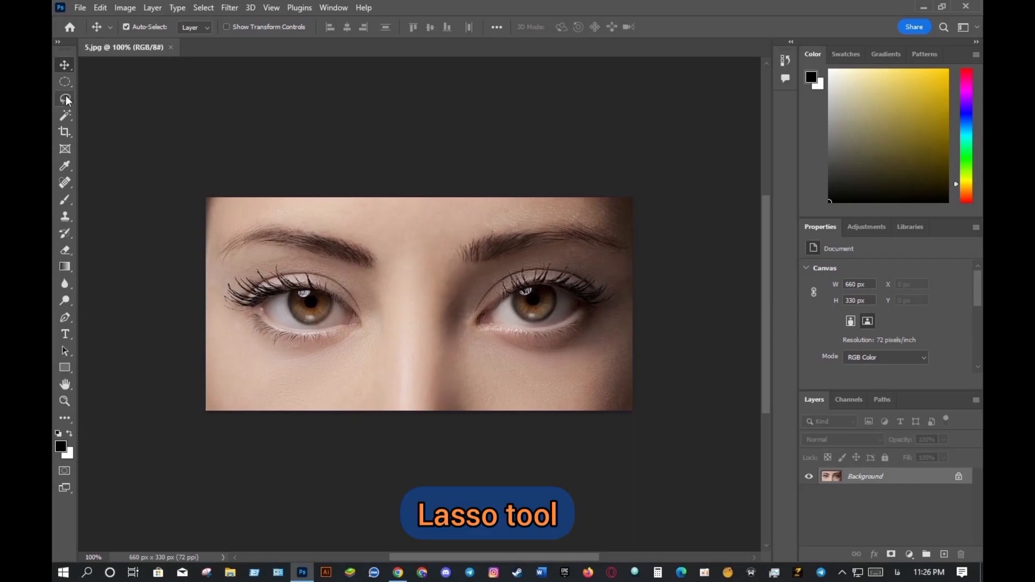
Step: Outline the iris of the left-hand eye in 5.jpg with the Lasso tool
click(65, 99)
drag(304, 306, 350, 309)
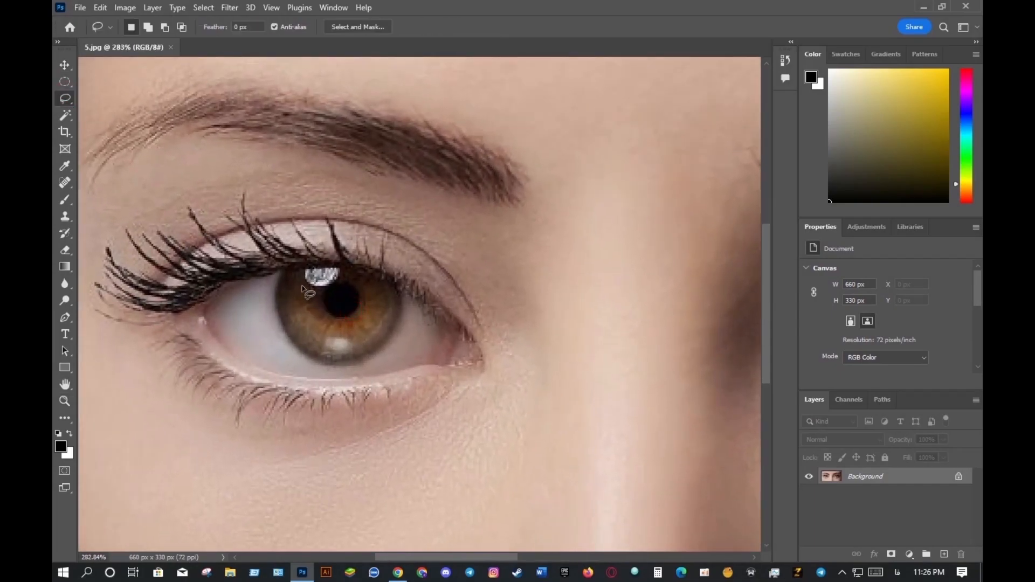
mouse_move(282, 272)
mouse_down()
mouse_move(283, 328)
mouse_move(317, 366)
mouse_move(360, 363)
mouse_move(389, 337)
mouse_move(400, 305)
mouse_move(393, 284)
mouse_move(359, 270)
mouse_move(277, 285)
mouse_up()
Step: Add the iris of the right-hand eye to the Lasso selection, extending the outline to cover its outer edge
click(148, 27)
drag(469, 270, 219, 245)
mouse_move(665, 267)
mouse_down()
mouse_move(593, 256)
mouse_move(504, 288)
mouse_move(496, 282)
mouse_move(519, 337)
mouse_move(579, 355)
mouse_move(614, 328)
mouse_move(621, 298)
mouse_move(608, 254)
mouse_move(558, 250)
mouse_move(516, 260)
mouse_move(504, 275)
mouse_up()
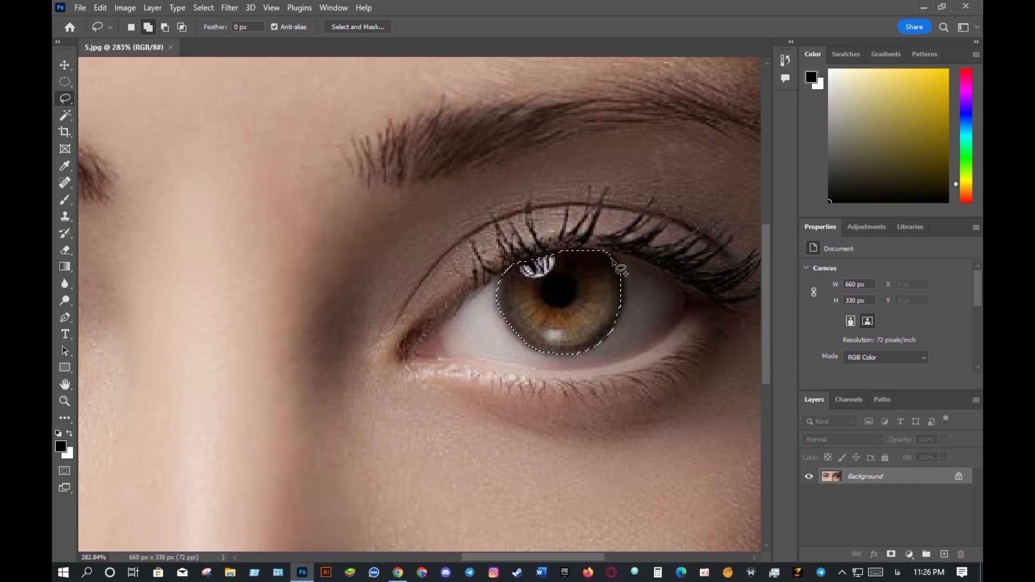
drag(606, 256, 624, 306)
mouse_move(618, 260)
mouse_down()
mouse_move(627, 291)
mouse_move(619, 261)
mouse_move(622, 273)
mouse_up()
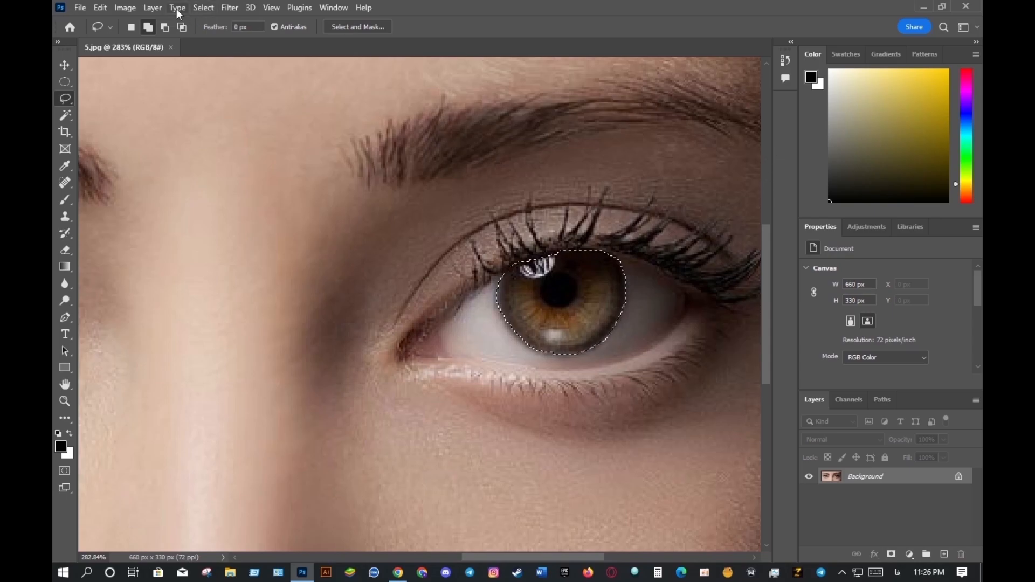
Step: Recolour both selected irises deep blue with Hue/Saturation, using hue +180, saturation +50 and lightness about -24
click(132, 10)
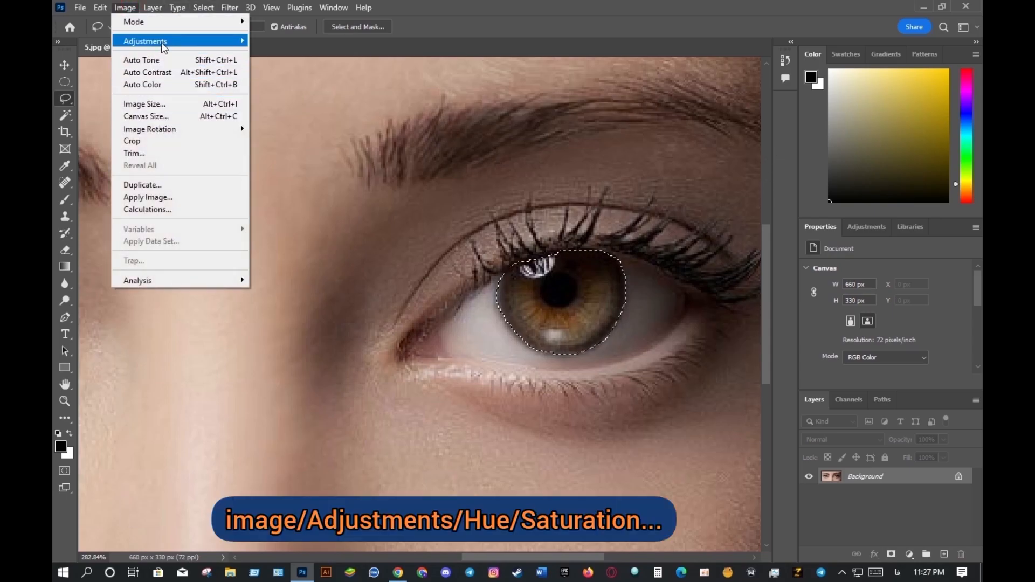
mouse_move(161, 42)
click(299, 109)
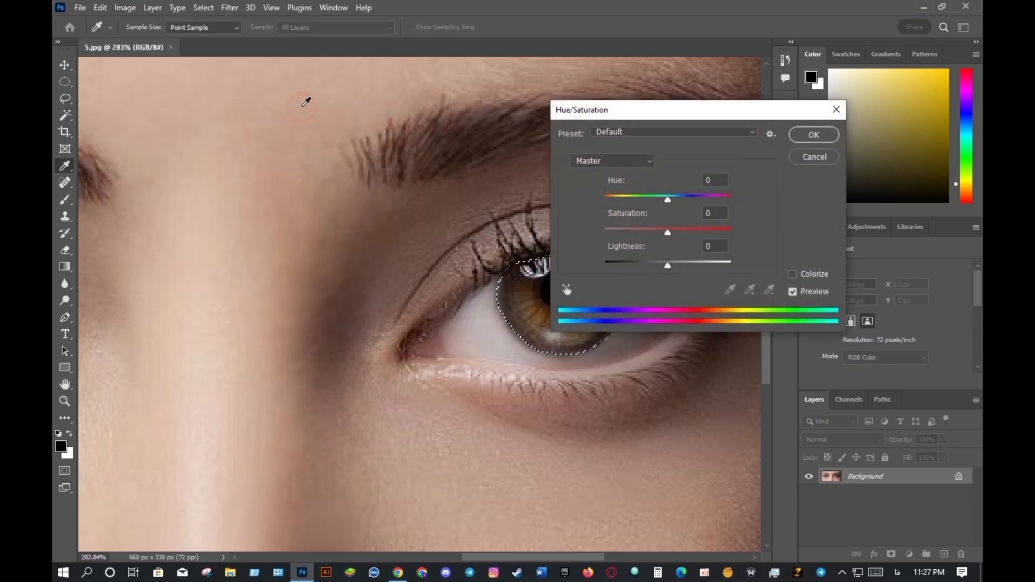
drag(681, 109, 741, 122)
click(727, 215)
drag(728, 217, 793, 213)
mouse_move(727, 246)
mouse_down()
mouse_move(746, 244)
mouse_move(718, 244)
mouse_move(746, 247)
mouse_up()
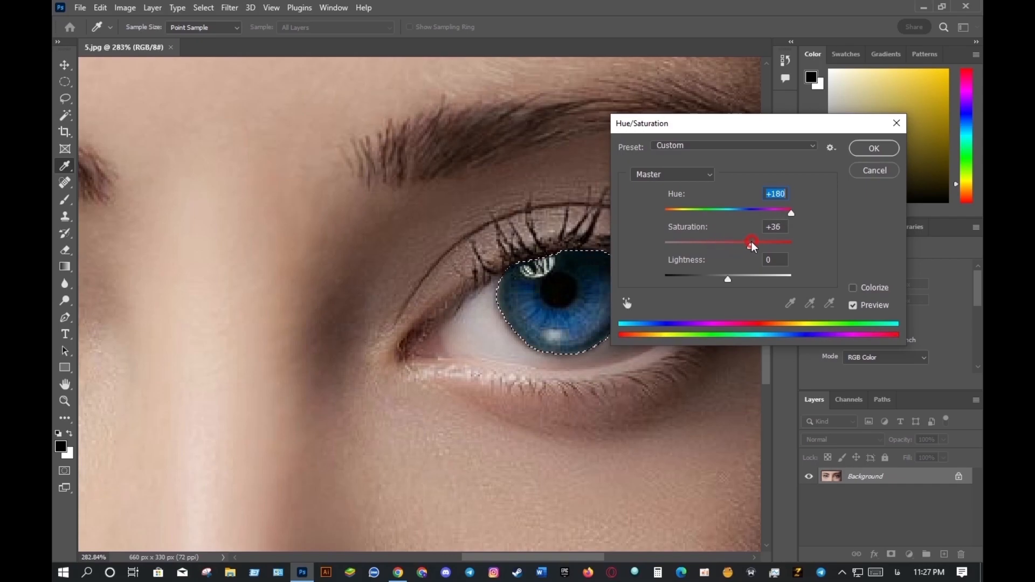
drag(762, 244, 760, 244)
drag(728, 278, 710, 281)
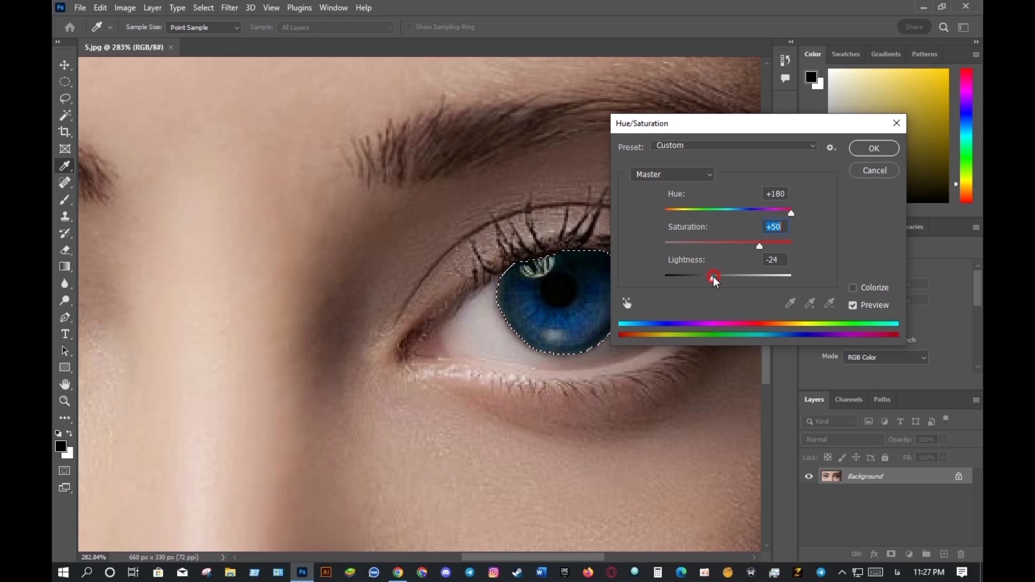
click(872, 148)
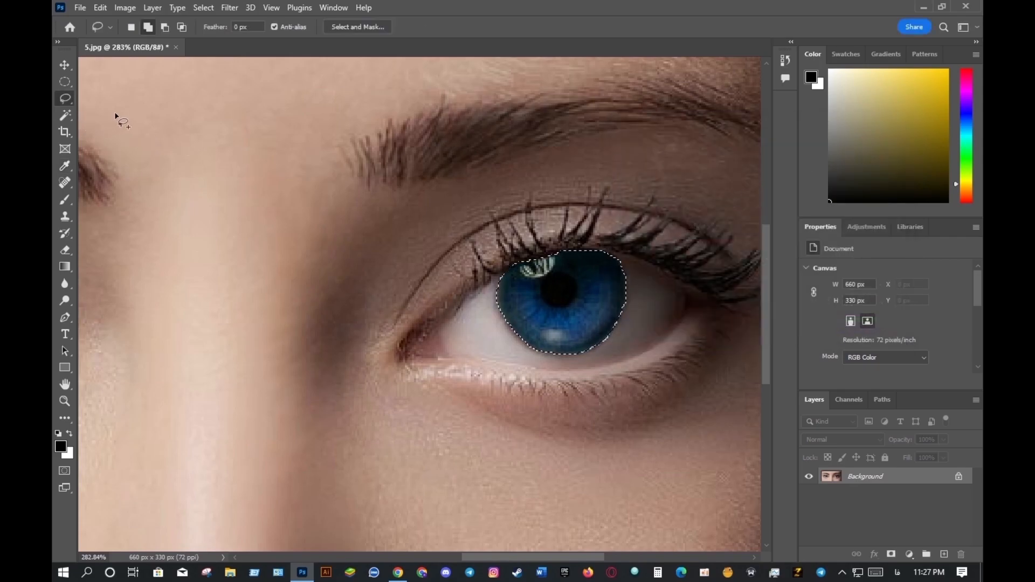
Step: Clear the iris selection in 5.jpg and review both recoloured eyes together
click(150, 100)
click(64, 64)
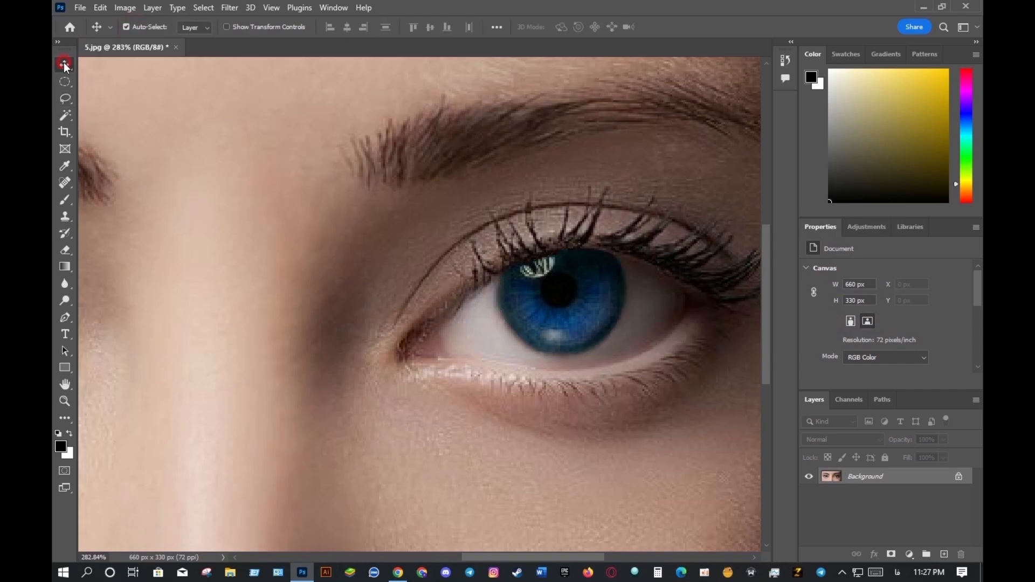
key(z)
drag(334, 432, 422, 361)
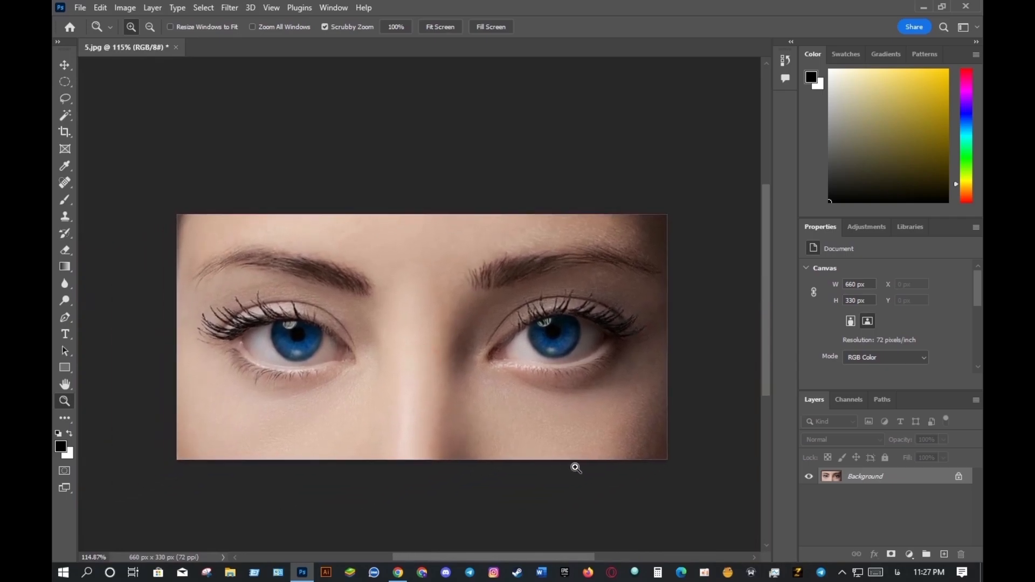